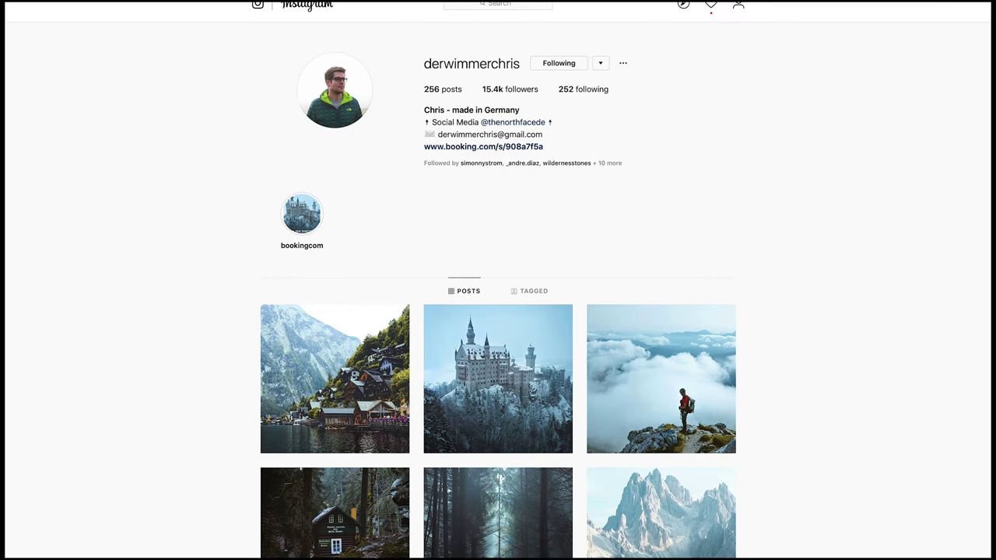
# Step: Browse the photographer's Instagram feed and view the posts of the red boat on the lake and the woman facing the mountains
pyautogui.scroll(-20, 498, 311)
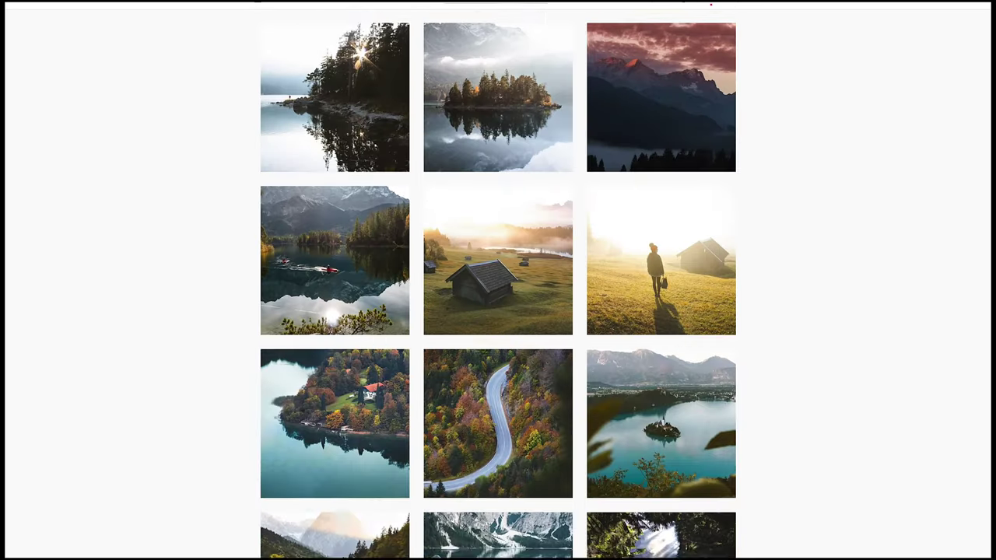
pyautogui.scroll(-13, 498, 312)
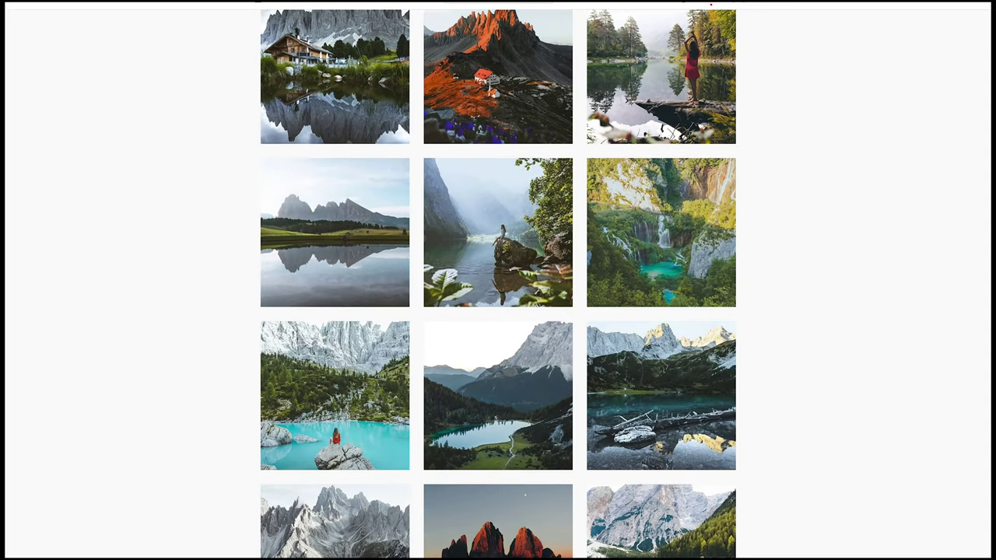
pyautogui.scroll(-5, 498, 312)
pyautogui.click(723, 330)
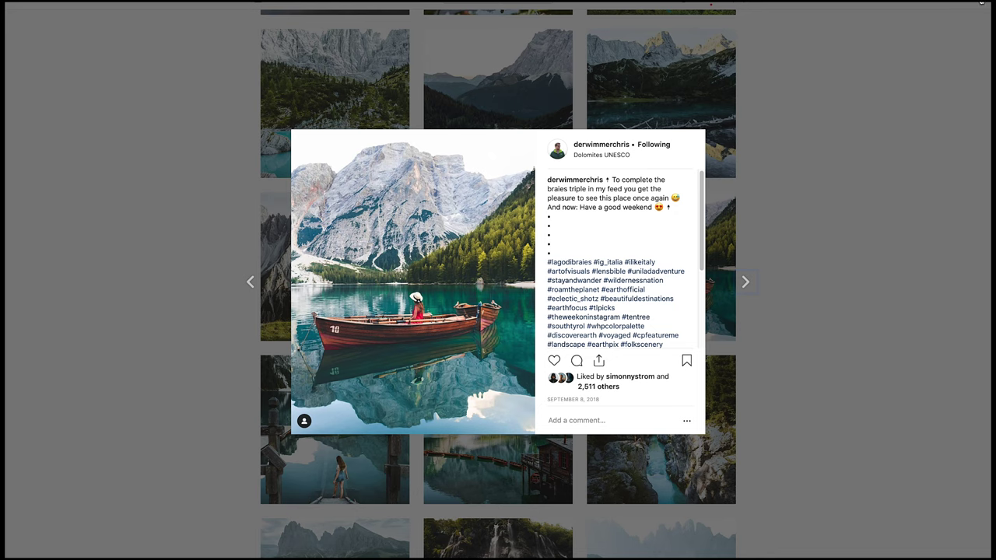
pyautogui.click(984, 3)
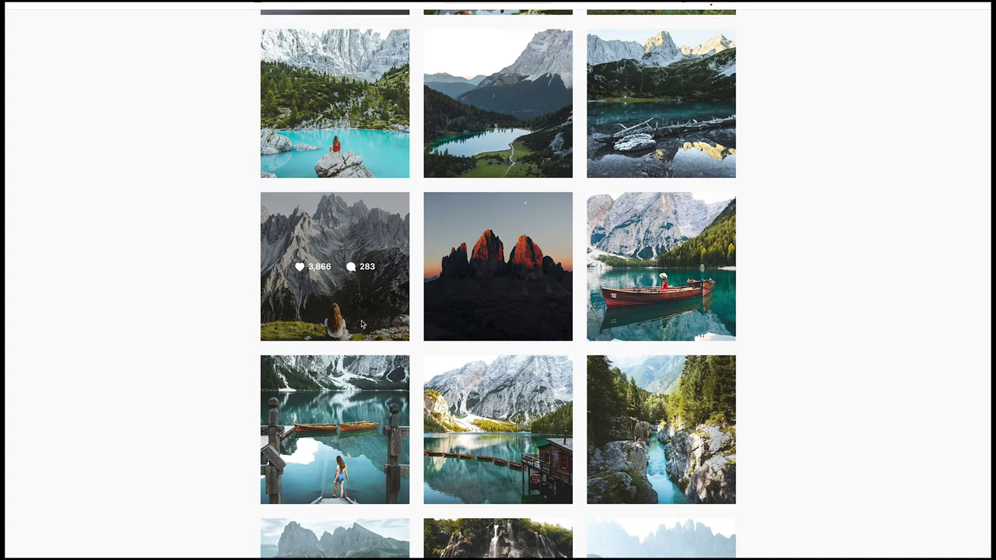
pyautogui.click(365, 327)
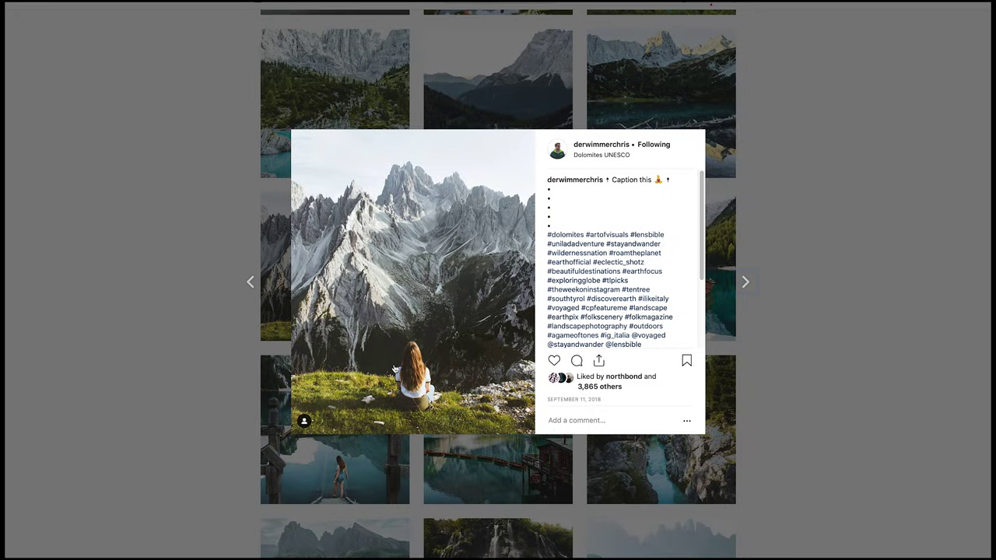
pyautogui.click(981, 4)
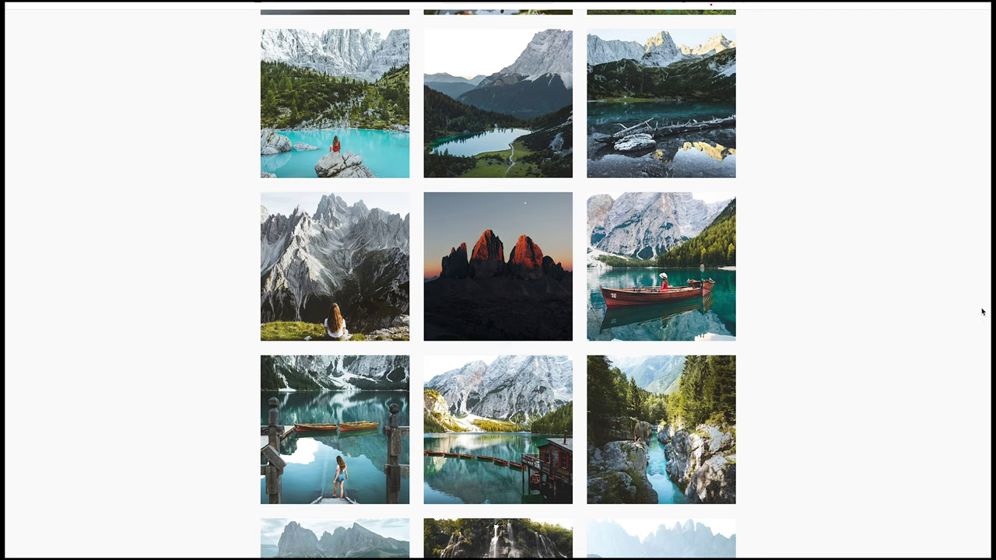
# Step: Examine the colours and mood of the older and most recent landscape photos across the photographer's feed
pyautogui.scroll(-10, 498, 284)
pyautogui.scroll(1, 498, 284)
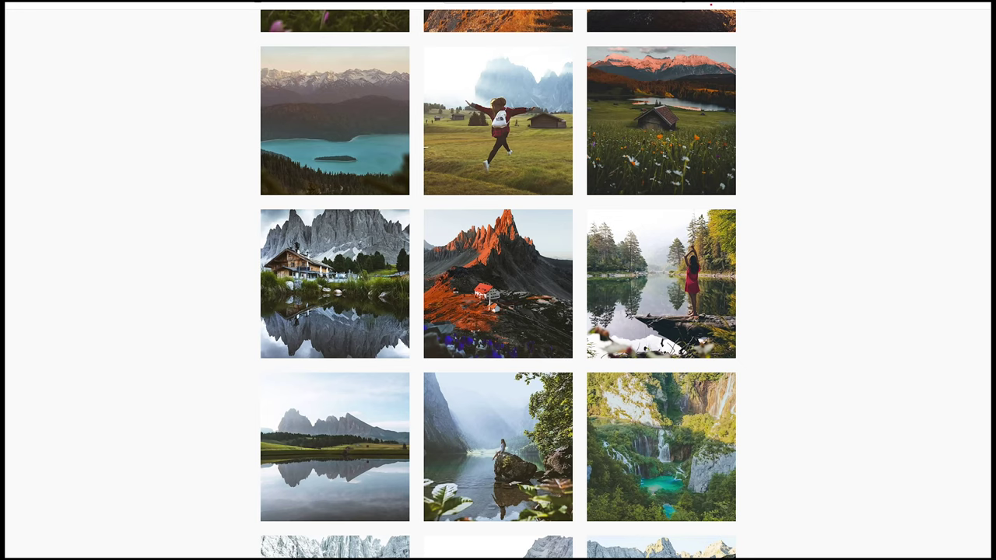
pyautogui.scroll(1, 498, 284)
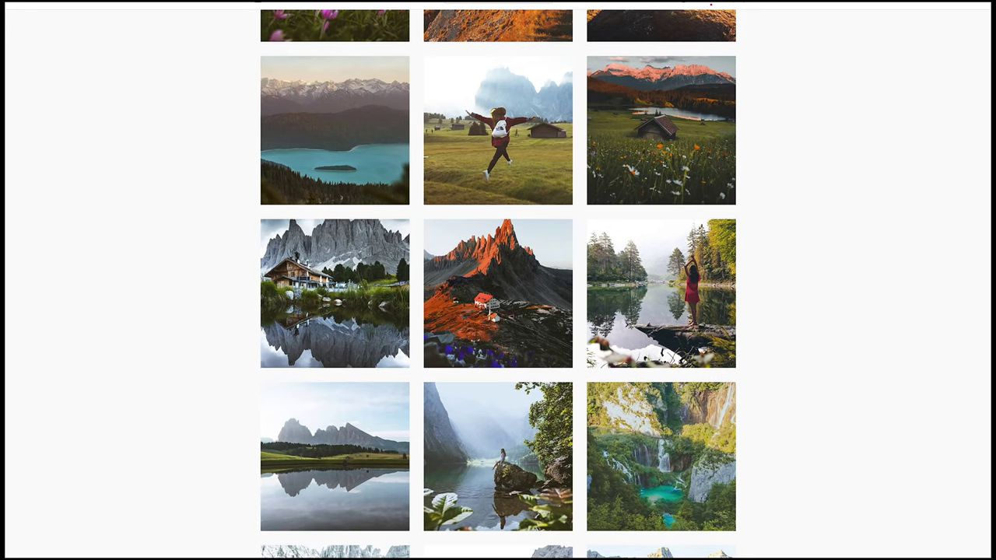
pyautogui.scroll(6, 498, 284)
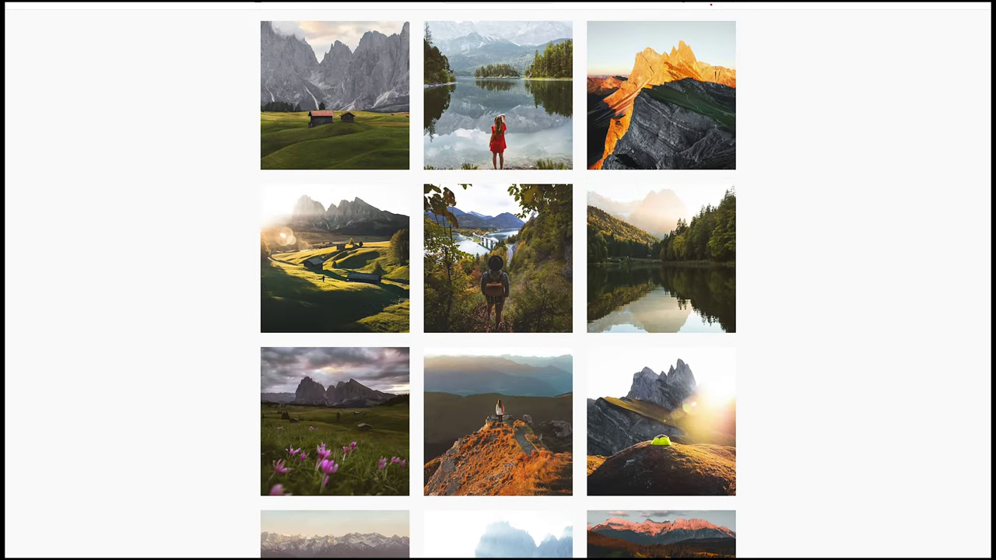
pyautogui.scroll(1, 498, 284)
pyautogui.scroll(2, 498, 284)
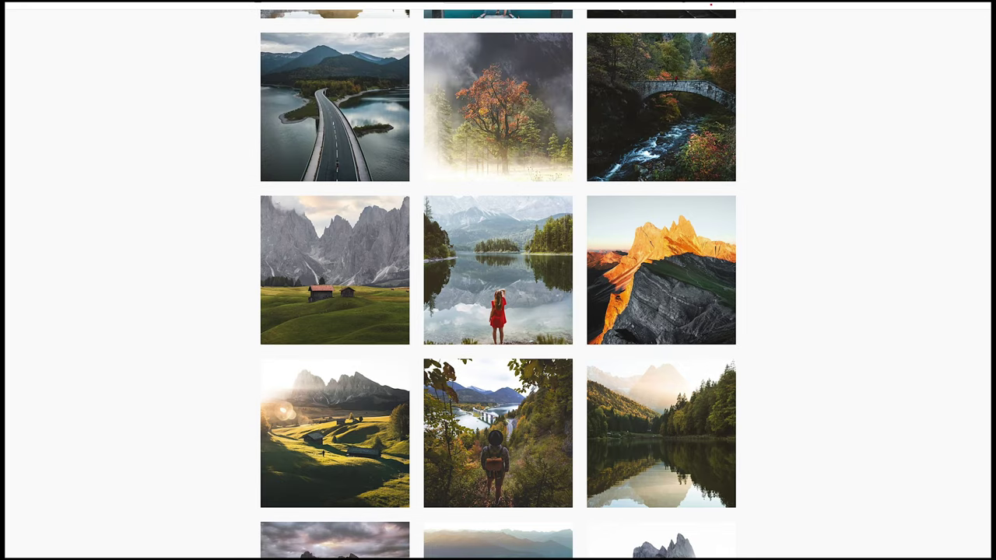
pyautogui.scroll(-1, 498, 284)
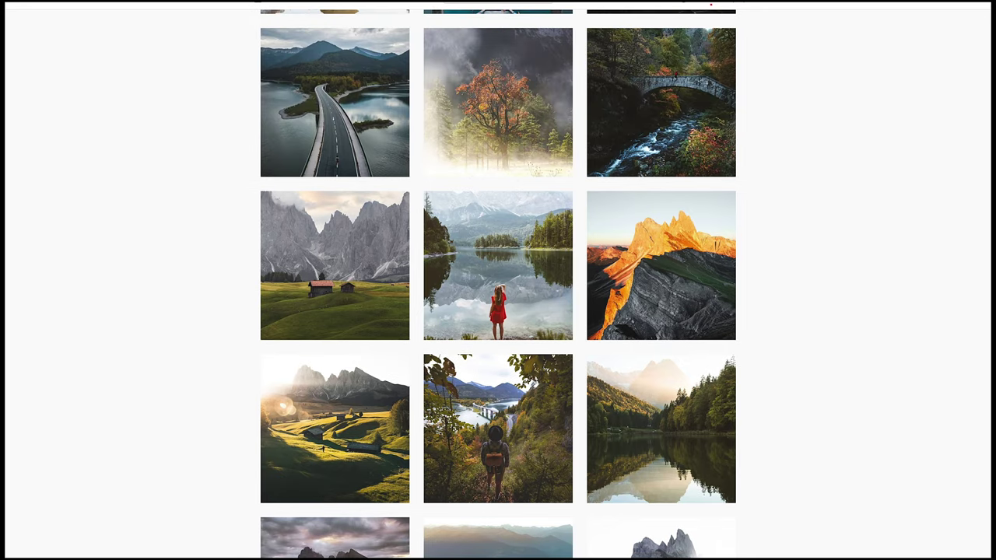
pyautogui.scroll(15, 497, 284)
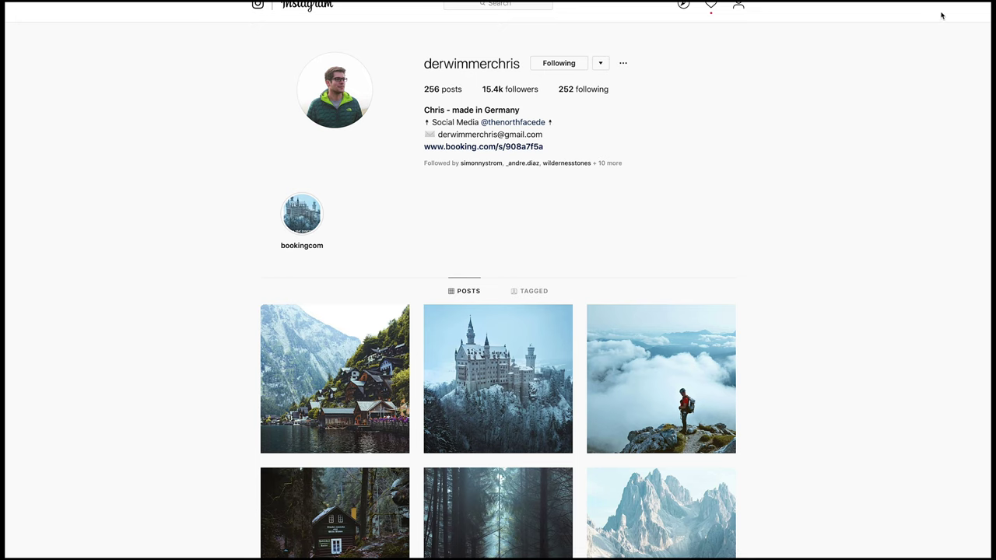
pyautogui.scroll(-3, 498, 312)
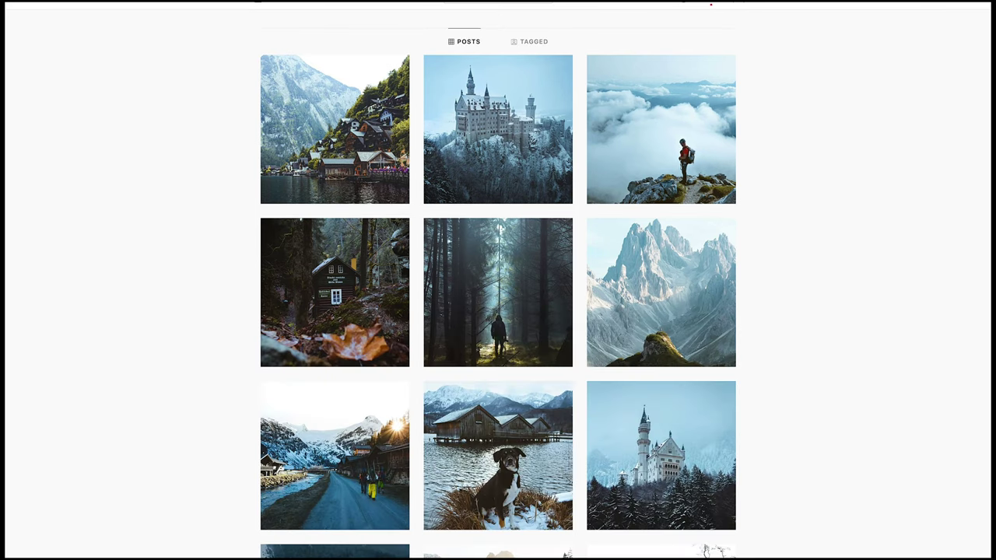
pyautogui.scroll(-4, 498, 311)
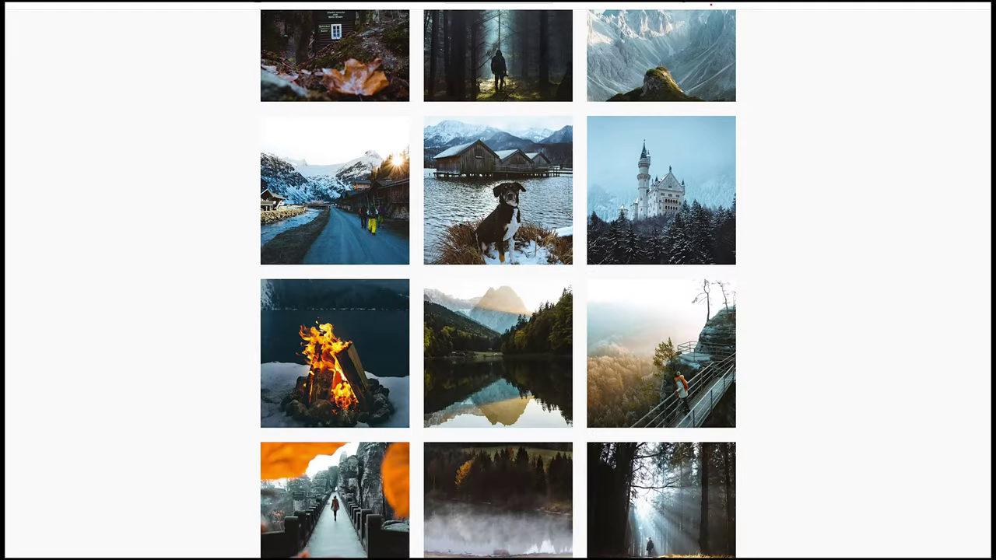
pyautogui.scroll(-10, 498, 311)
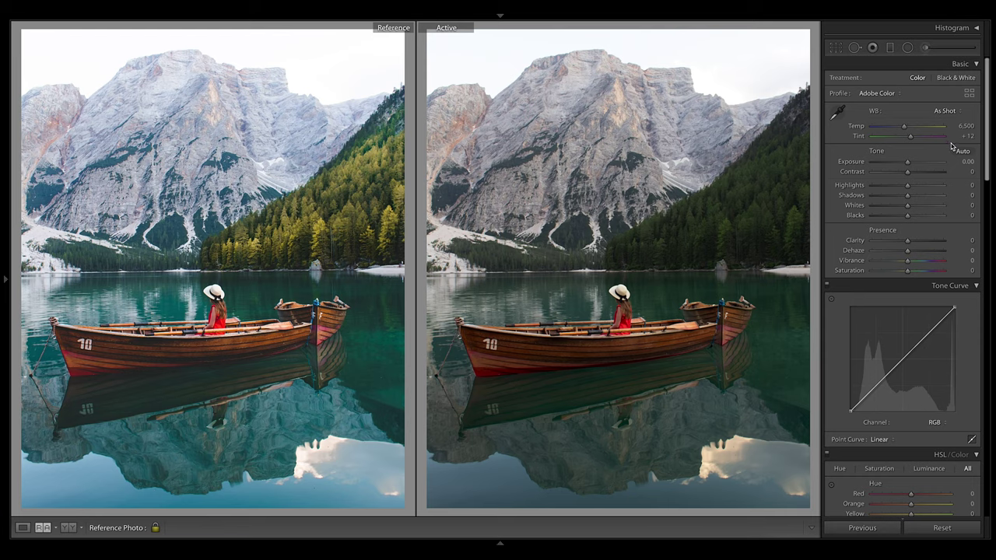
# Step: In Lightroom, set the white balance temperature of the active boat photo to 5,600
pyautogui.click(965, 126)
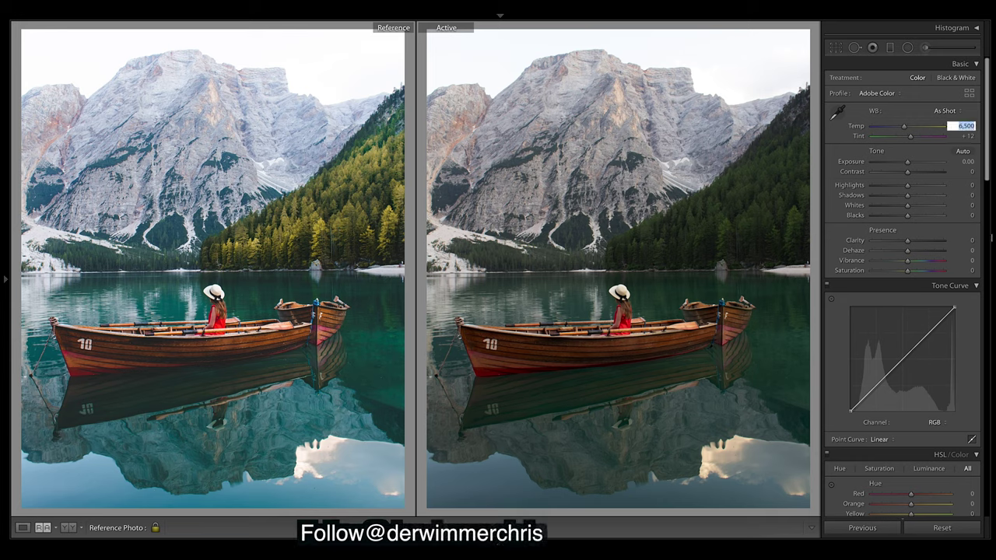
pyautogui.write('5,')
pyautogui.write('600')
pyautogui.press('Return')
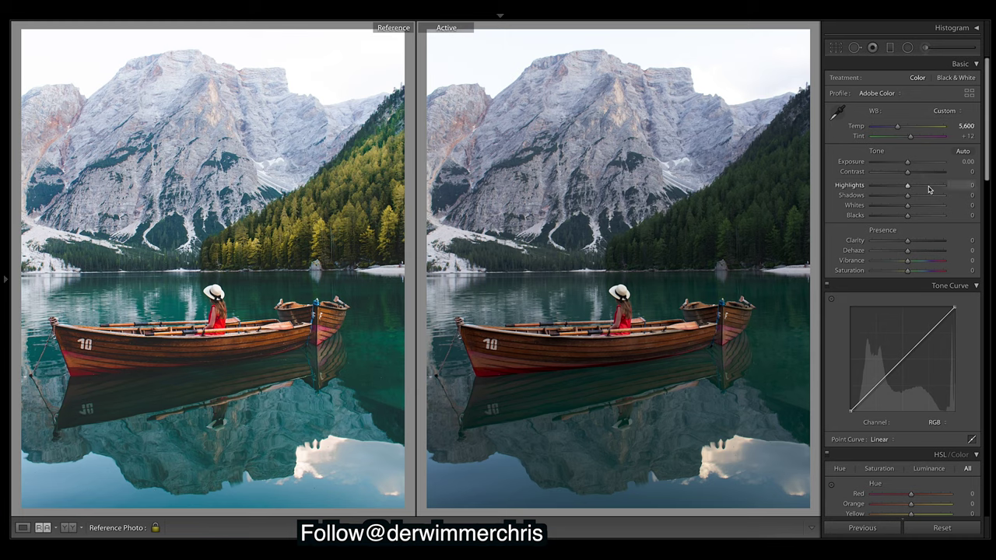
# Step: Adjust the photo's tone with Highlights at +20, Whites at −28 and Shadows at +38
pyautogui.moveTo(909, 187); pyautogui.dragTo(920, 188)
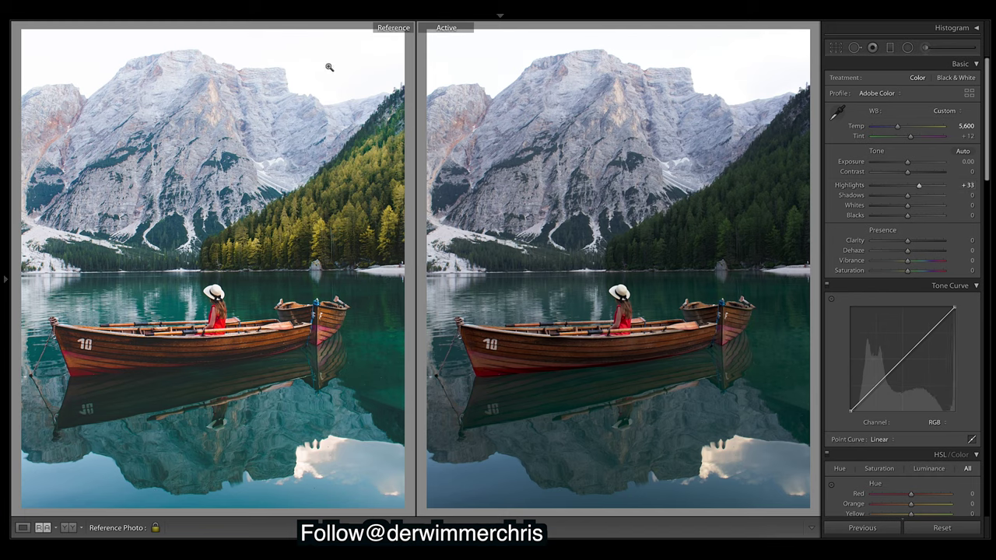
pyautogui.moveTo(921, 188); pyautogui.dragTo(899, 214)
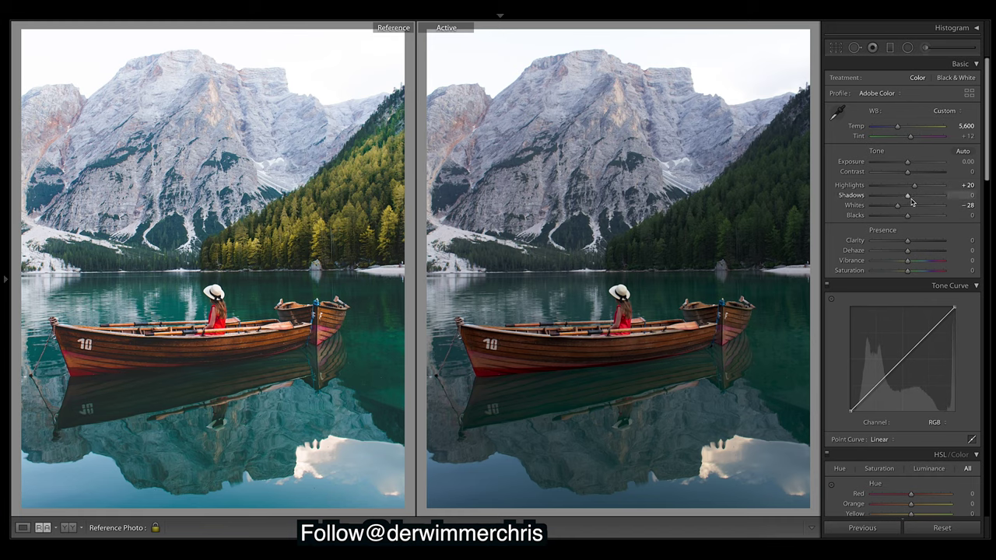
pyautogui.moveTo(908, 196); pyautogui.dragTo(925, 202)
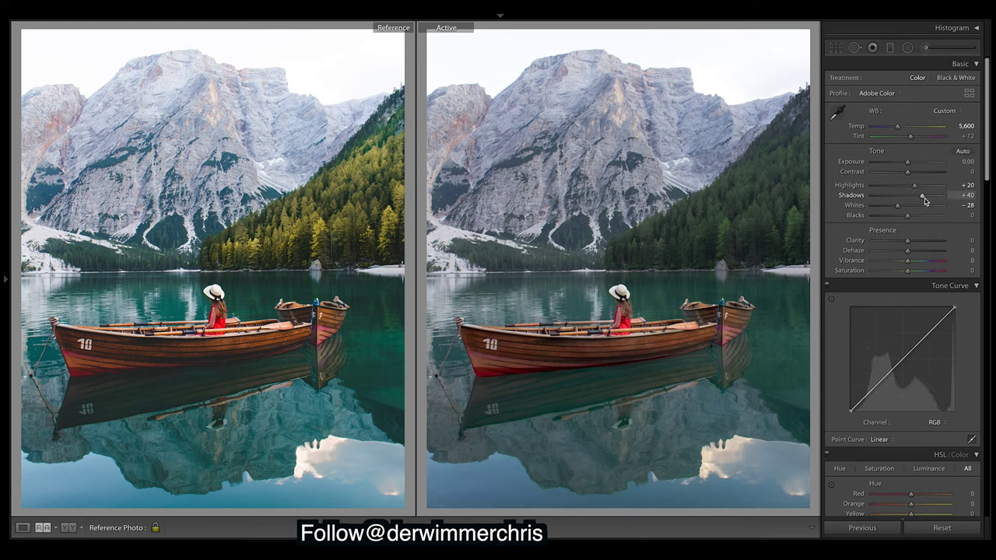
pyautogui.doubleClick(925, 201)
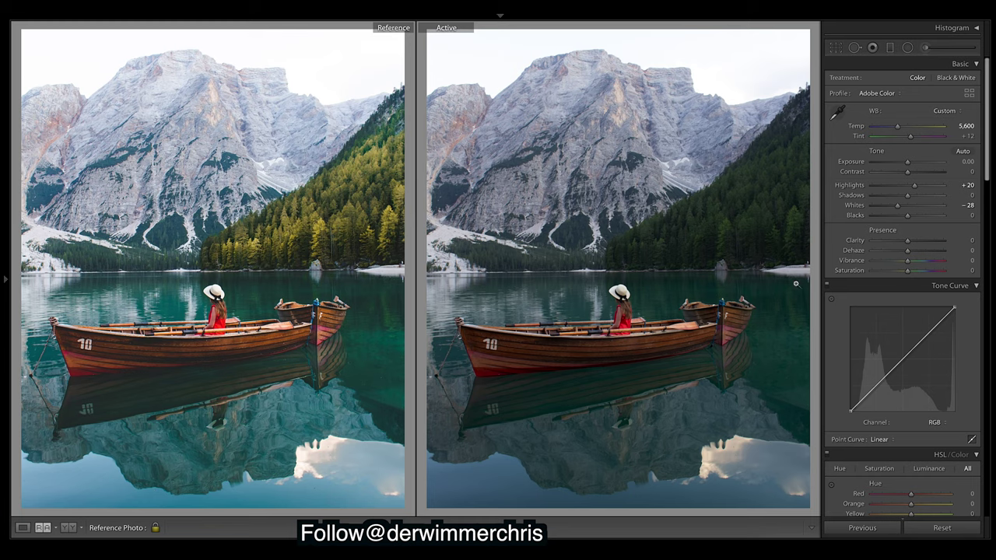
pyautogui.moveTo(907, 195); pyautogui.dragTo(918, 198)
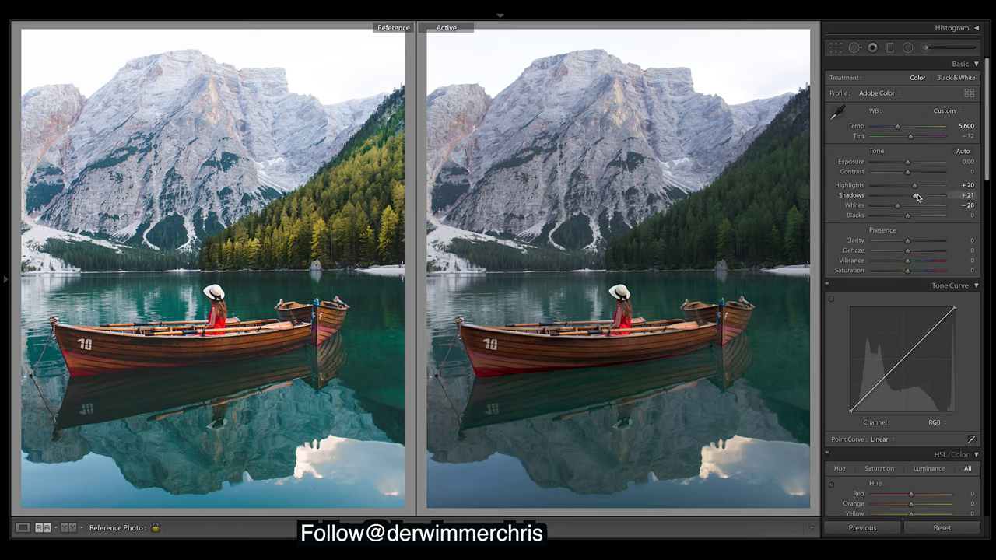
pyautogui.moveTo(917, 197); pyautogui.dragTo(923, 200)
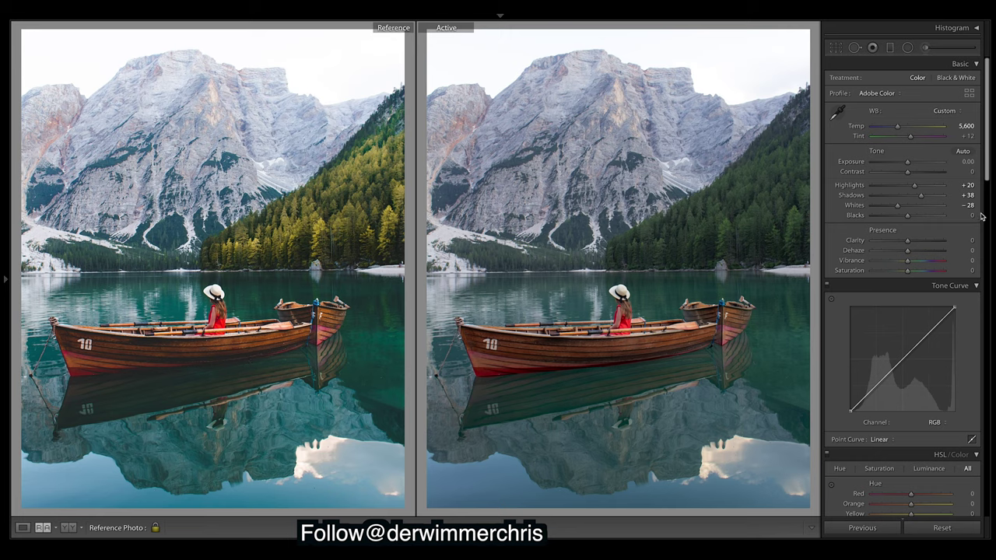
# Step: Raise the RGB tone curve's black end to about 18.4% and pull a shadow point down to about 21.2 / 18.8%
pyautogui.moveTo(989, 144); pyautogui.dragTo(986, 187)
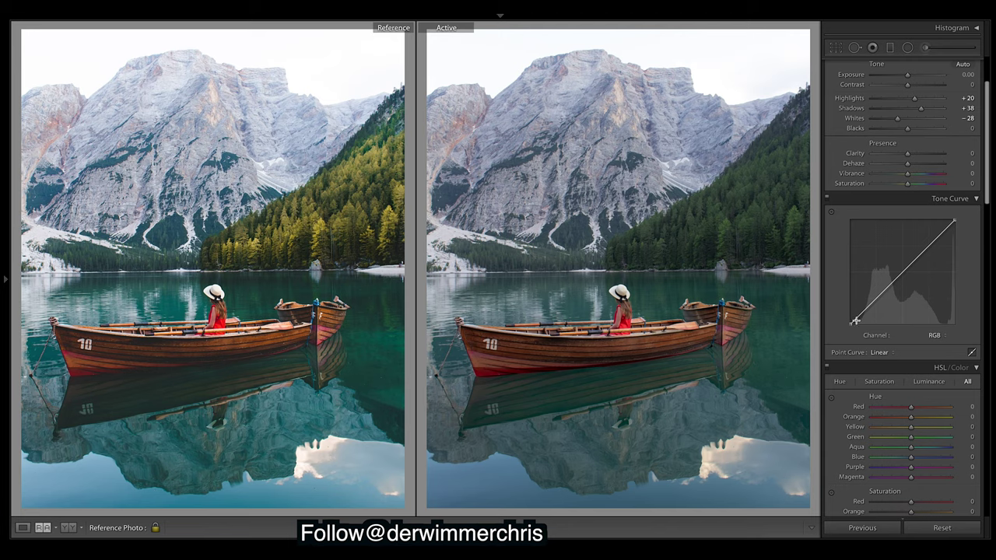
pyautogui.moveTo(850, 324); pyautogui.dragTo(849, 308)
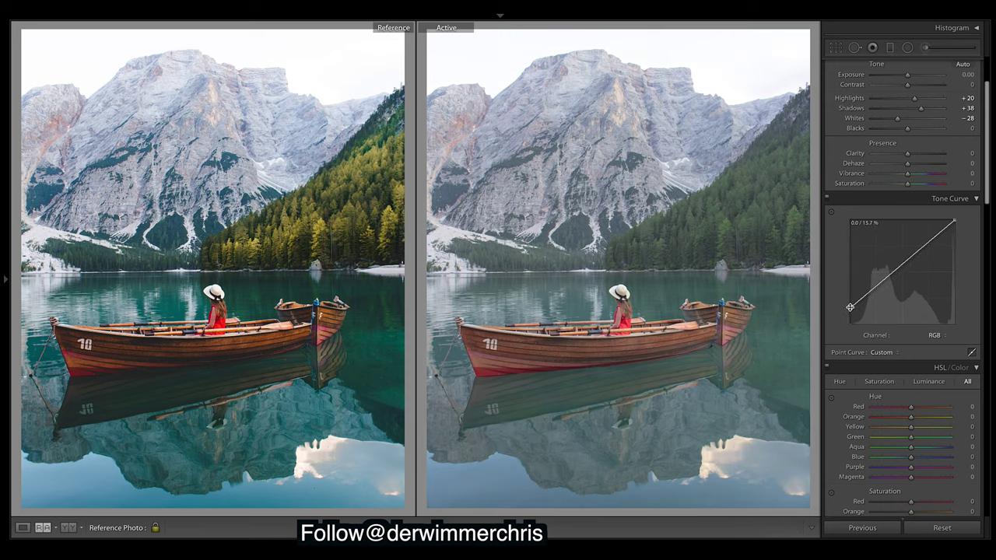
pyautogui.moveTo(851, 307); pyautogui.dragTo(848, 306)
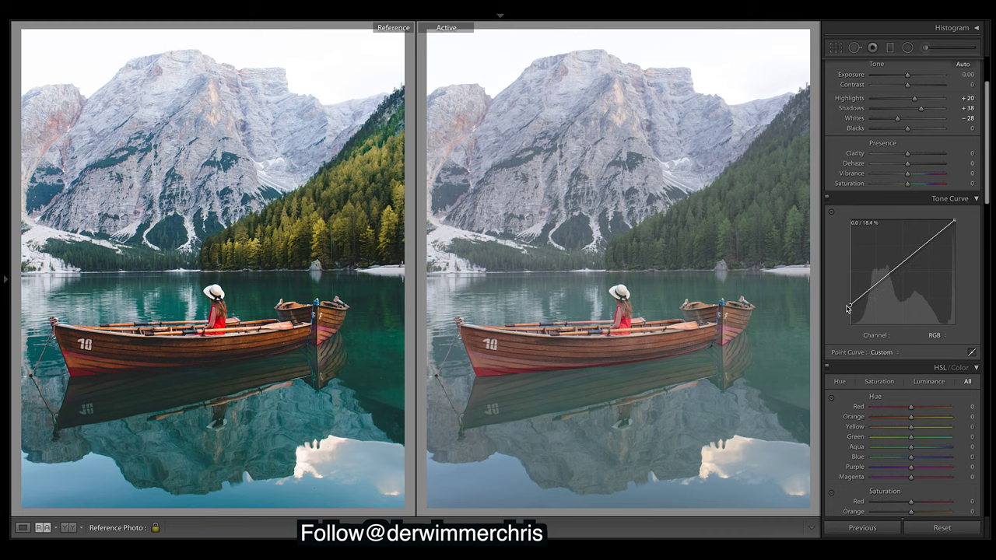
pyautogui.moveTo(875, 286); pyautogui.dragTo(873, 309)
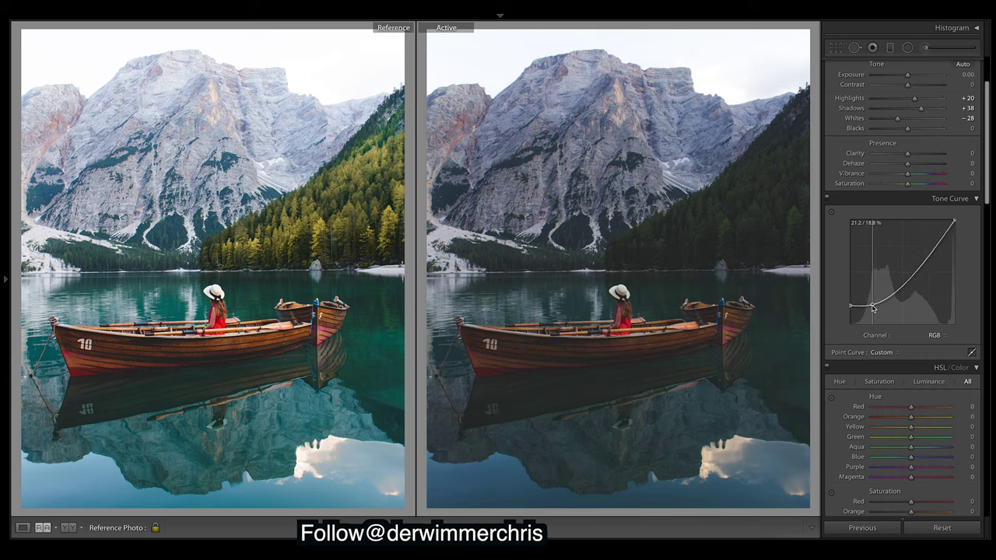
pyautogui.moveTo(873, 309); pyautogui.dragTo(873, 308)
# Step: Set Blacks to +50 and Contrast to +43
pyautogui.click(932, 129)
pyautogui.moveTo(933, 133); pyautogui.dragTo(937, 135)
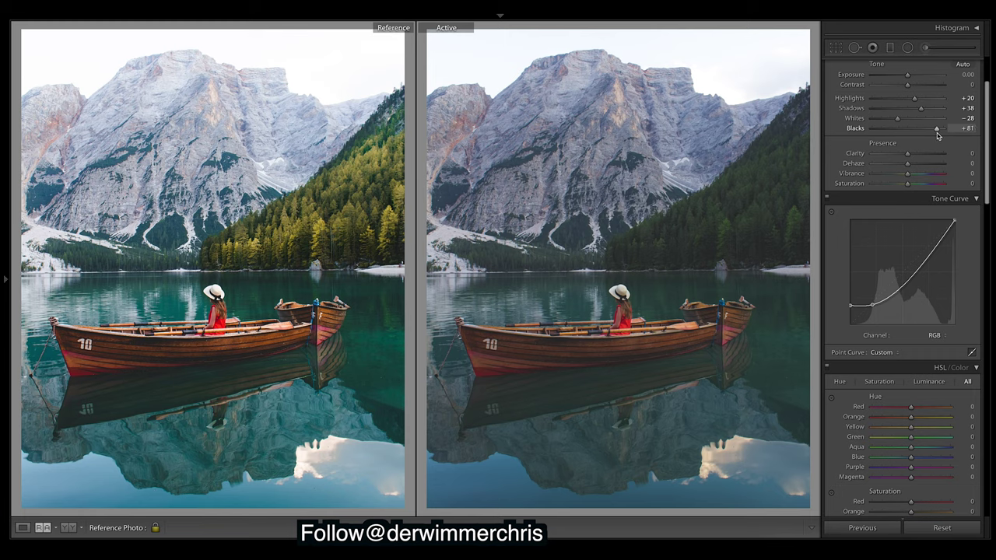
pyautogui.moveTo(938, 135); pyautogui.dragTo(928, 136)
pyautogui.moveTo(926, 136); pyautogui.dragTo(925, 136)
pyautogui.moveTo(907, 84); pyautogui.dragTo(930, 92)
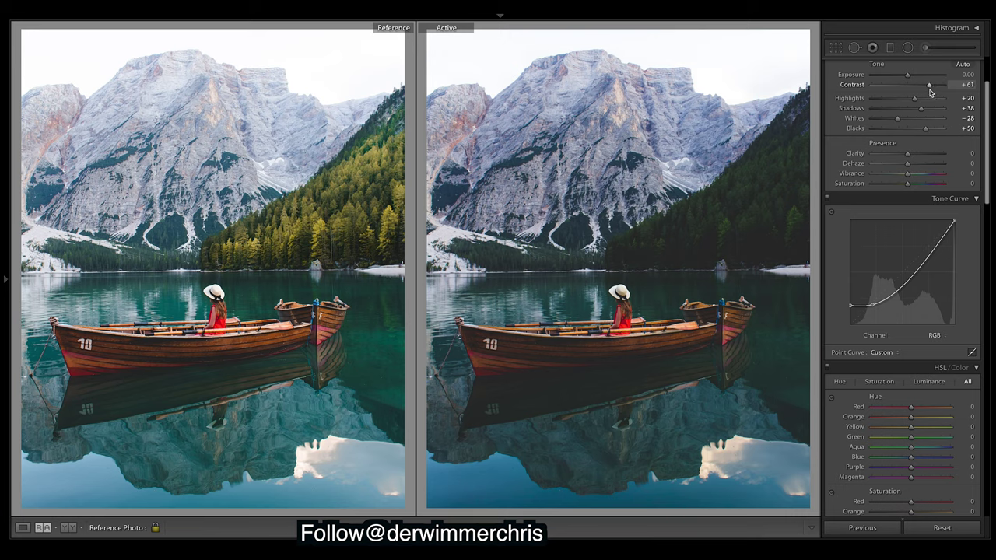
pyautogui.moveTo(929, 92); pyautogui.dragTo(927, 92)
pyautogui.moveTo(926, 93); pyautogui.dragTo(924, 93)
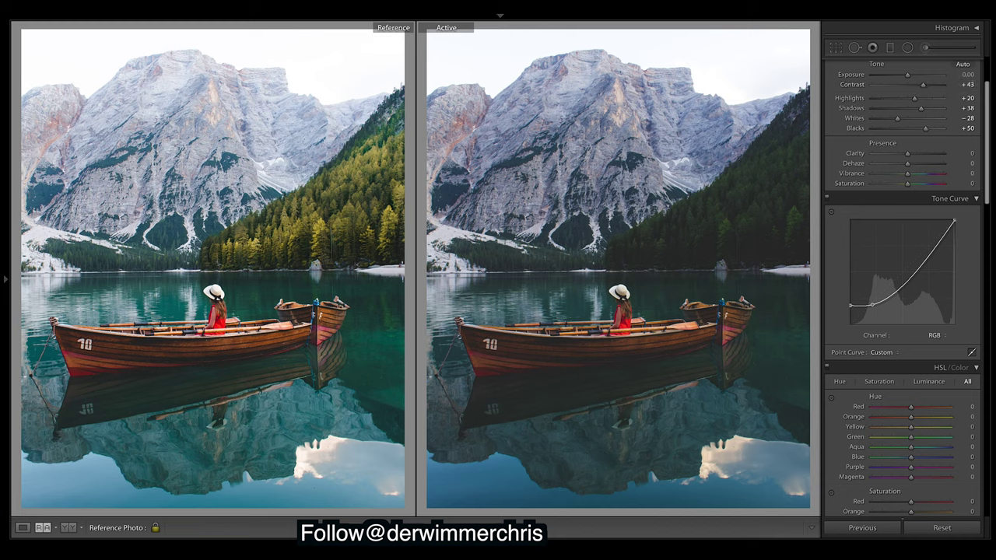
# Step: Add a midtone point to the tone curve at about 51.4 / 50.2% and fine-tune another point in the highlights
pyautogui.moveTo(904, 278); pyautogui.dragTo(900, 275)
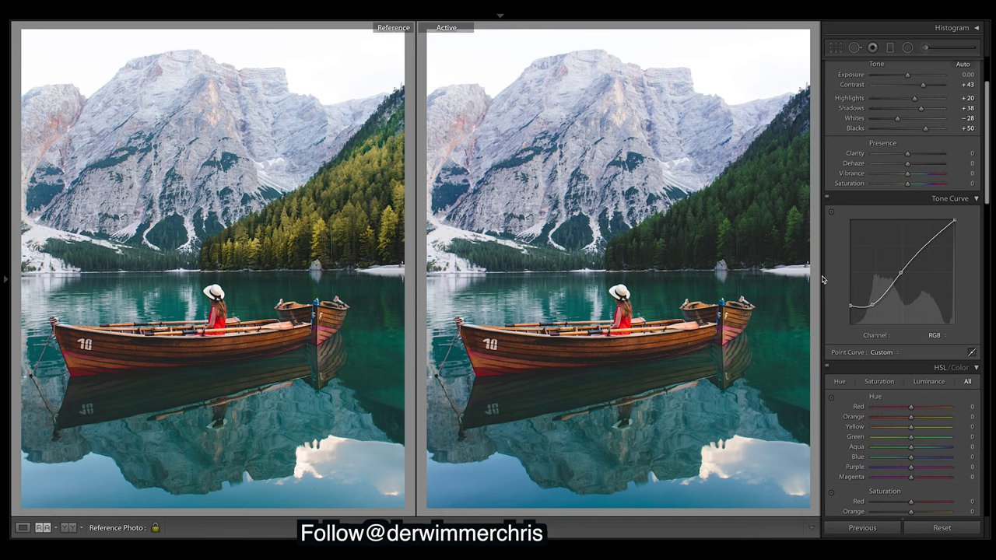
pyautogui.click(827, 199)
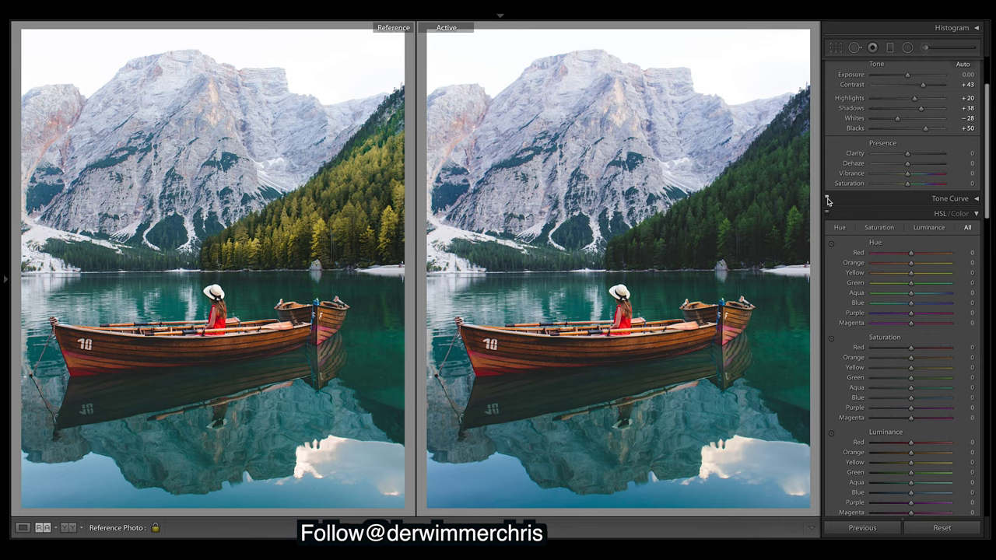
pyautogui.click(977, 201)
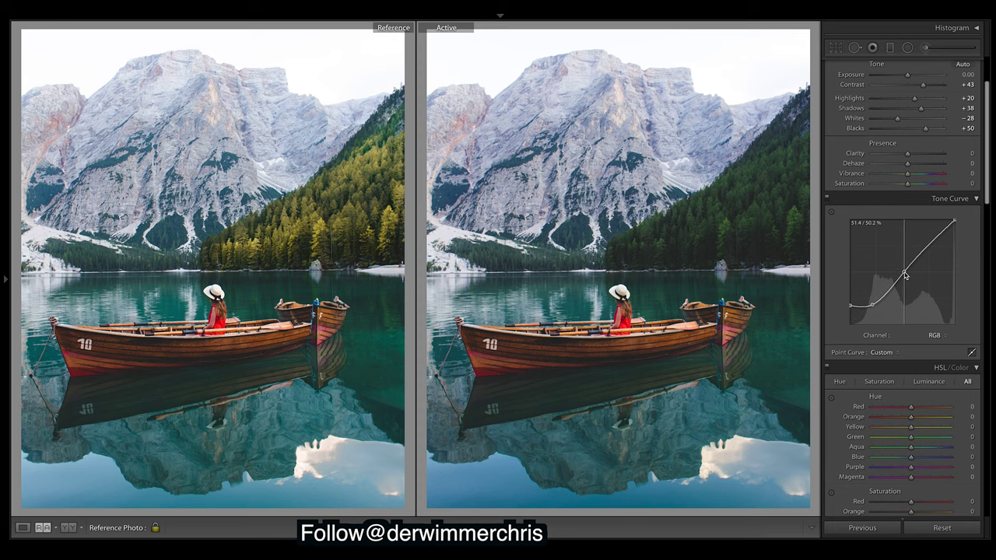
pyautogui.click(932, 241)
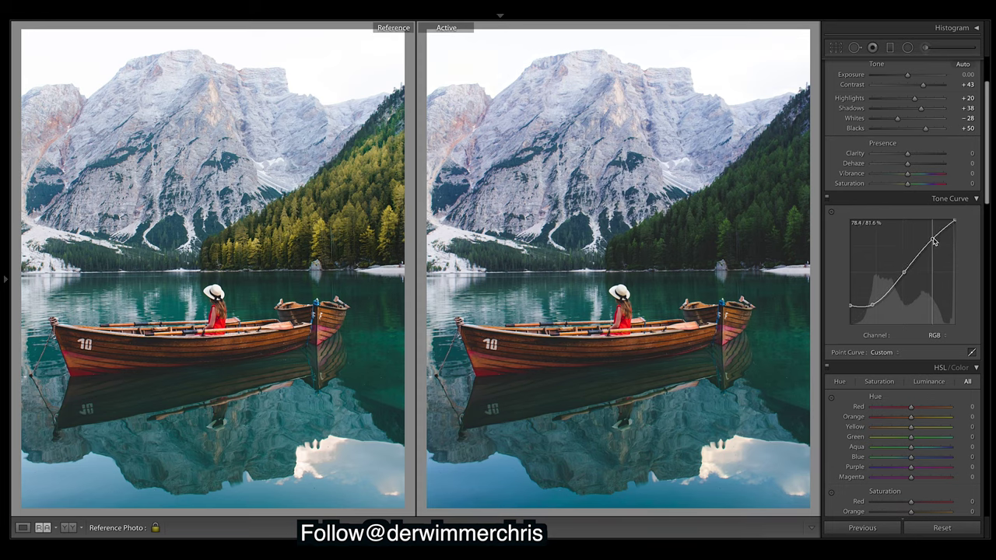
pyautogui.moveTo(934, 244); pyautogui.dragTo(934, 244)
pyautogui.moveTo(933, 242); pyautogui.dragTo(934, 239)
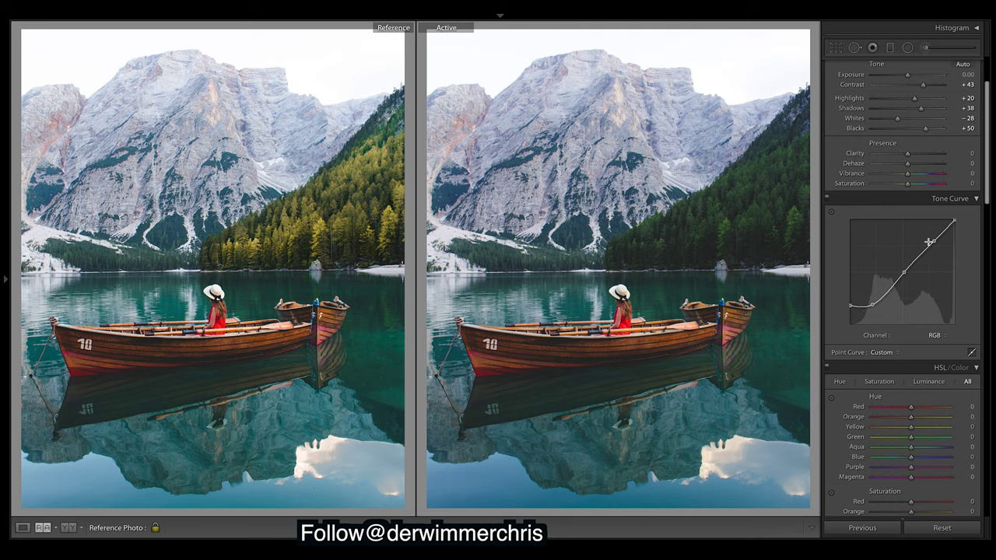
# Step: Try a lower highlight point on the tone curve and Highlights at −100, undoing each change
pyautogui.moveTo(934, 242)
pyautogui.mouseDown()
pyautogui.moveTo(930, 233)
pyautogui.moveTo(938, 250)
pyautogui.mouseUp()
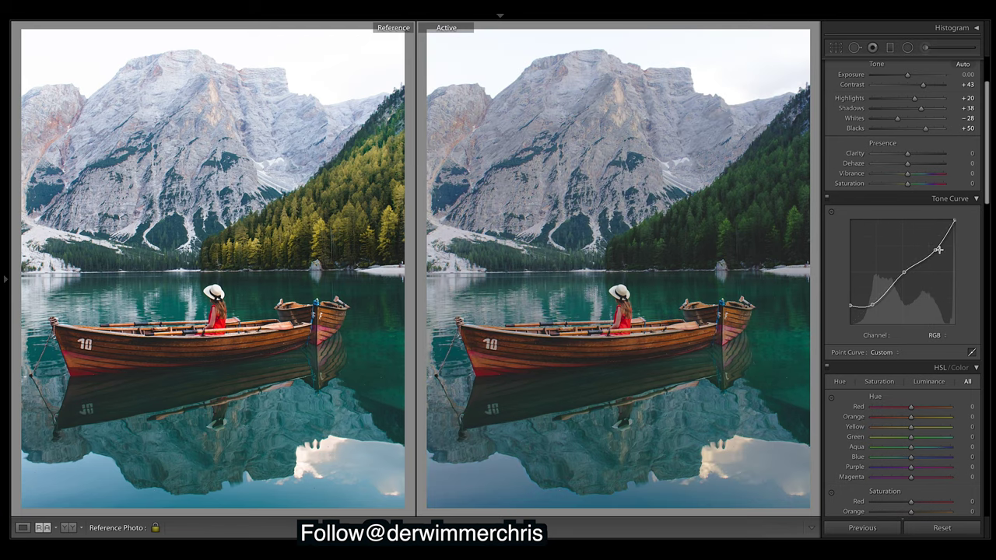
pyautogui.hotkey('ctrl', 'z')
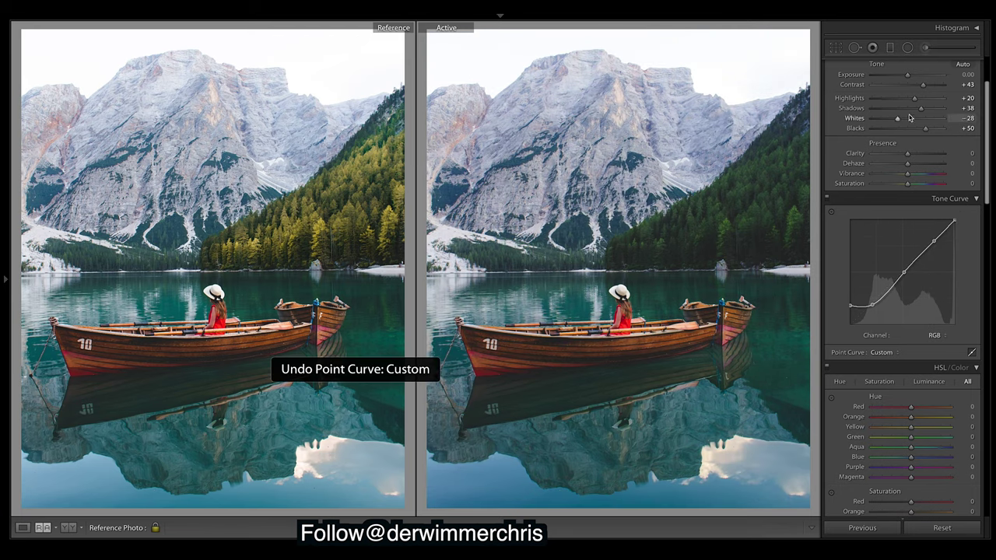
pyautogui.moveTo(915, 98); pyautogui.dragTo(869, 114)
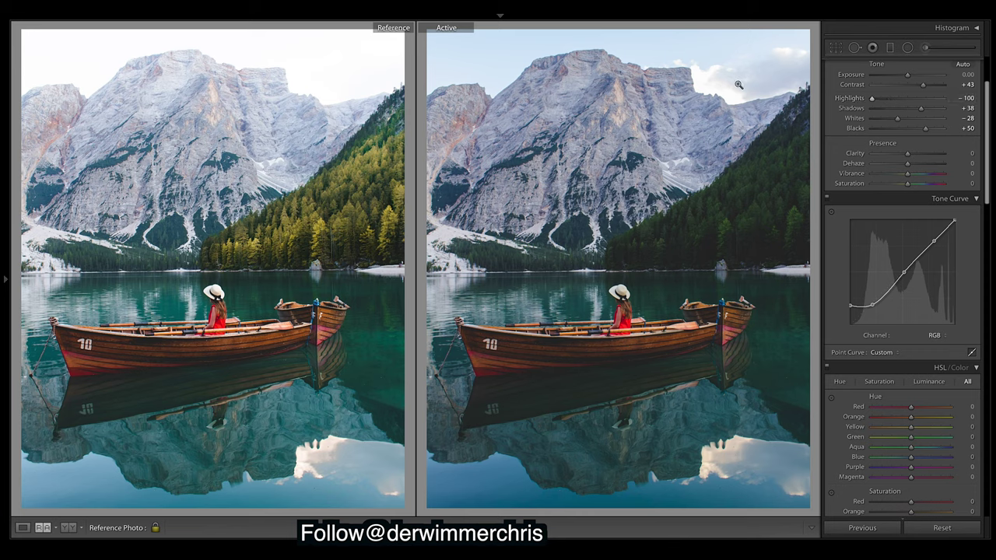
pyautogui.hotkey('ctrl', 'z')
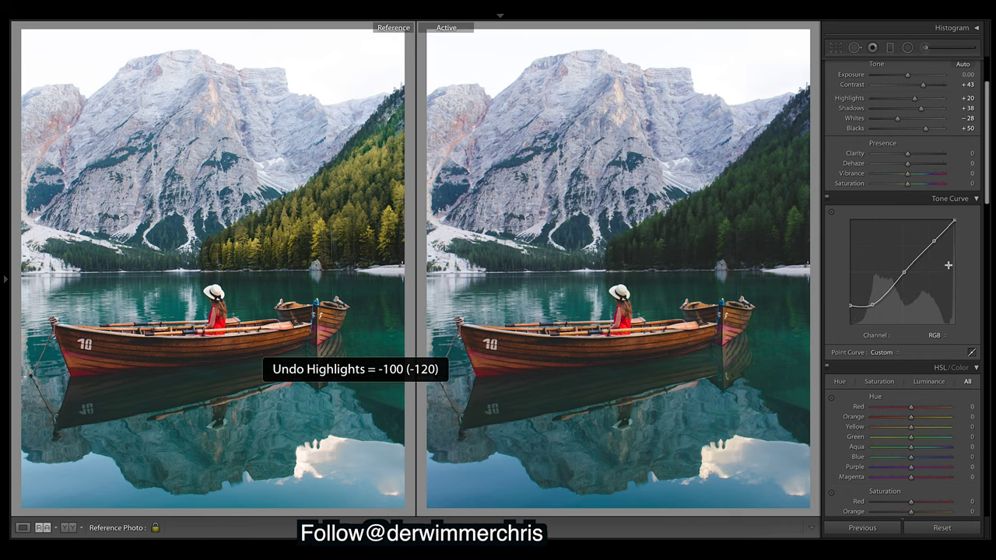
pyautogui.moveTo(937, 242); pyautogui.dragTo(934, 264)
pyautogui.hotkey('ctrl', 'z')
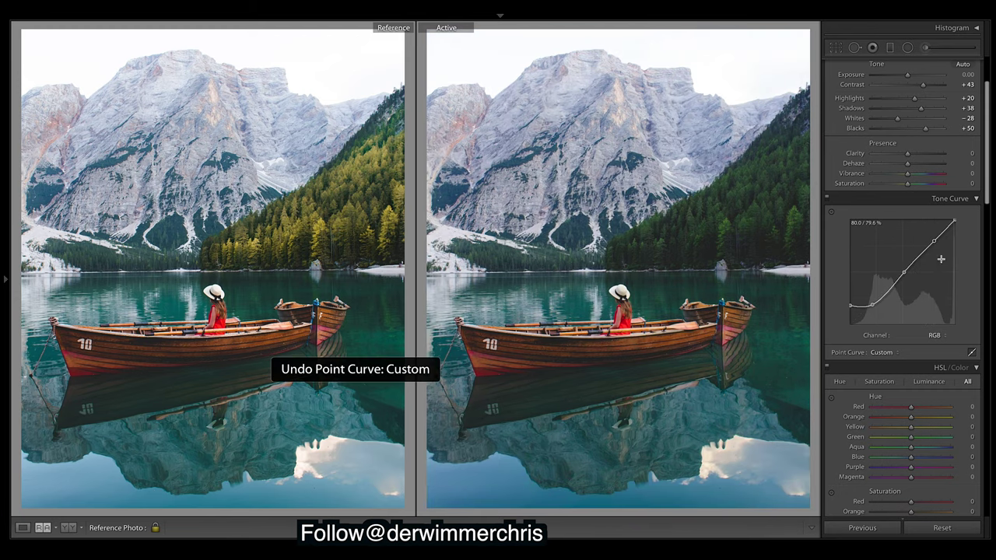
# Step: Raise Shadows to +63 and try a lower shadow point on the tone curve, undoing the curve change
pyautogui.scroll(3, 987, 98)
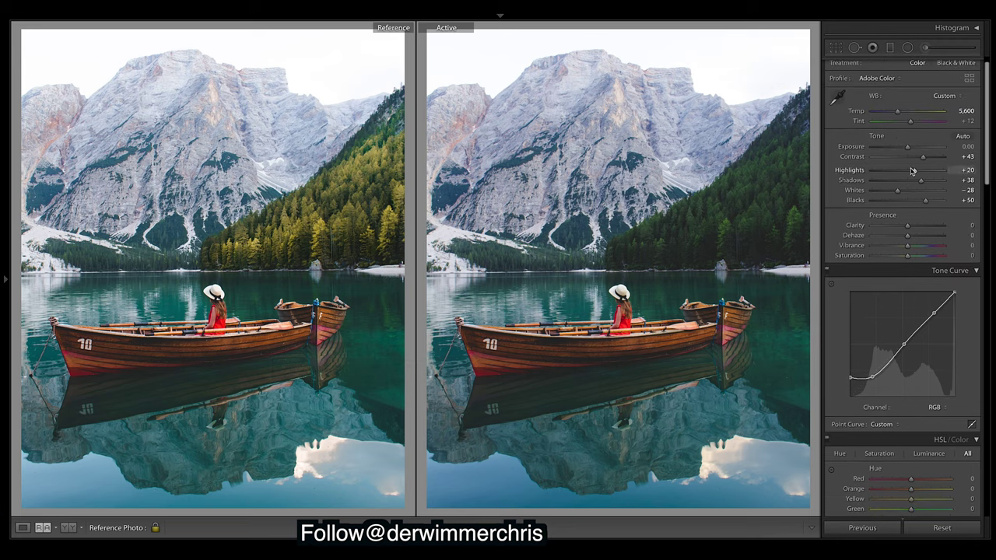
pyautogui.moveTo(922, 180)
pyautogui.mouseDown()
pyautogui.moveTo(889, 187)
pyautogui.moveTo(930, 191)
pyautogui.mouseUp()
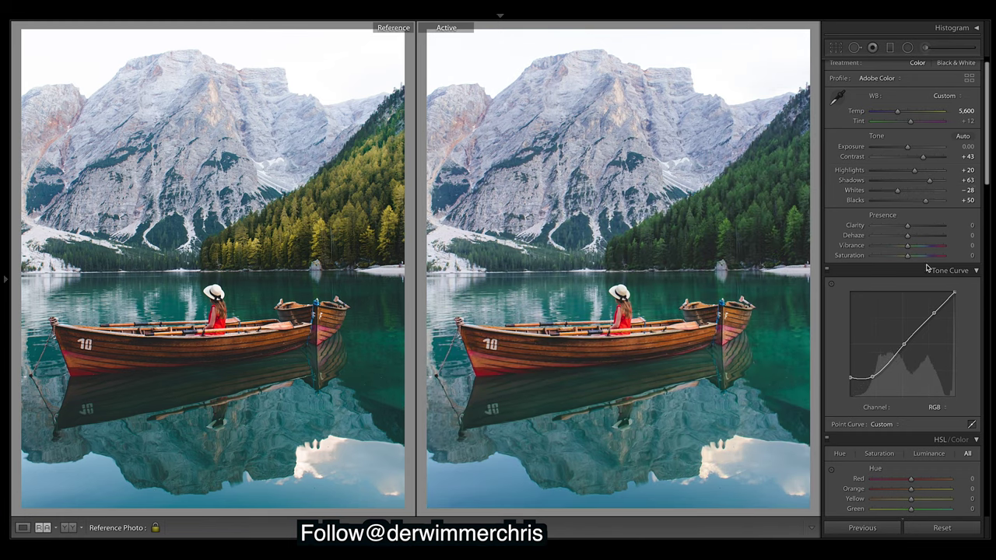
pyautogui.moveTo(872, 376)
pyautogui.mouseDown()
pyautogui.moveTo(875, 364)
pyautogui.moveTo(877, 383)
pyautogui.mouseUp()
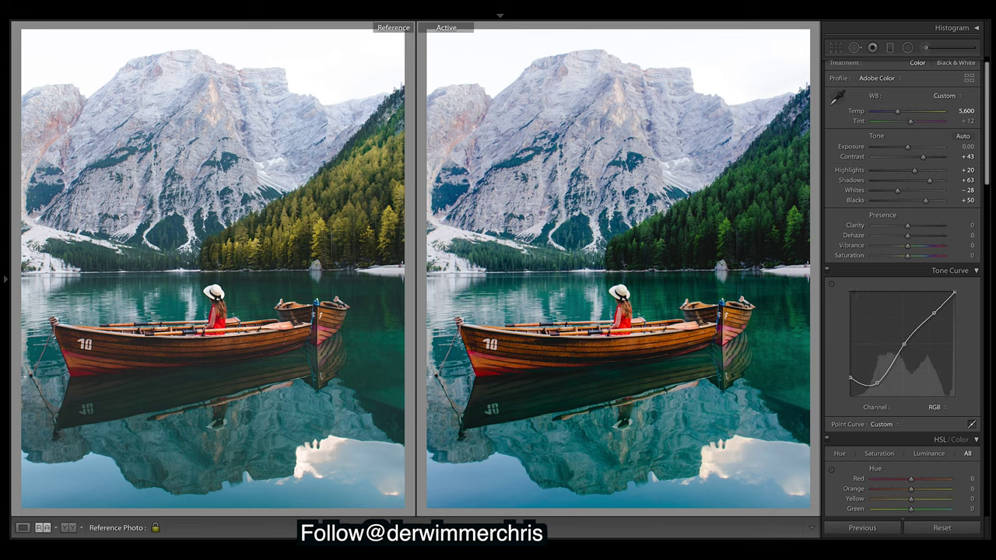
pyautogui.hotkey('ctrl', 'z')
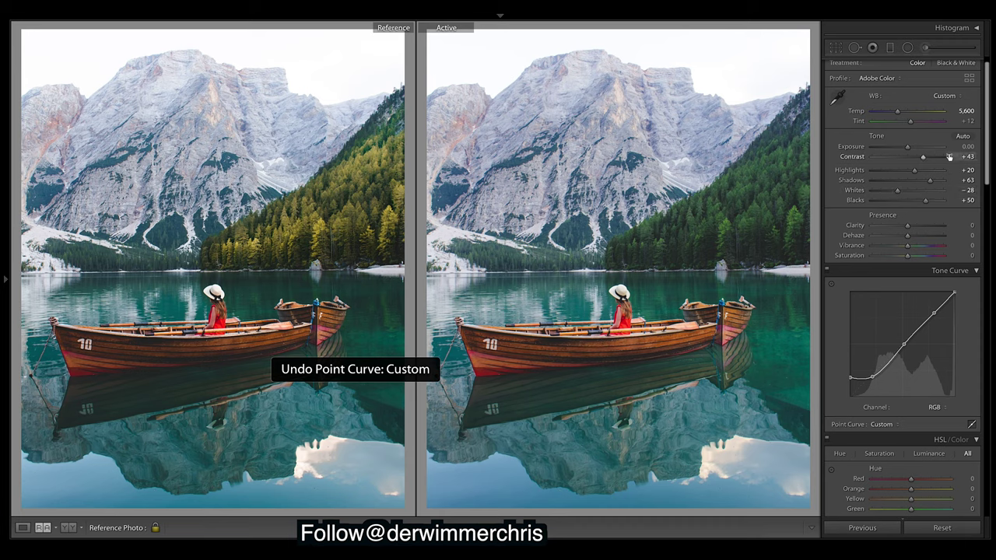
# Step: Shift the forest colours by setting the Green hue to −100 and the Yellow hue to −32
pyautogui.scroll(-1, 987, 165)
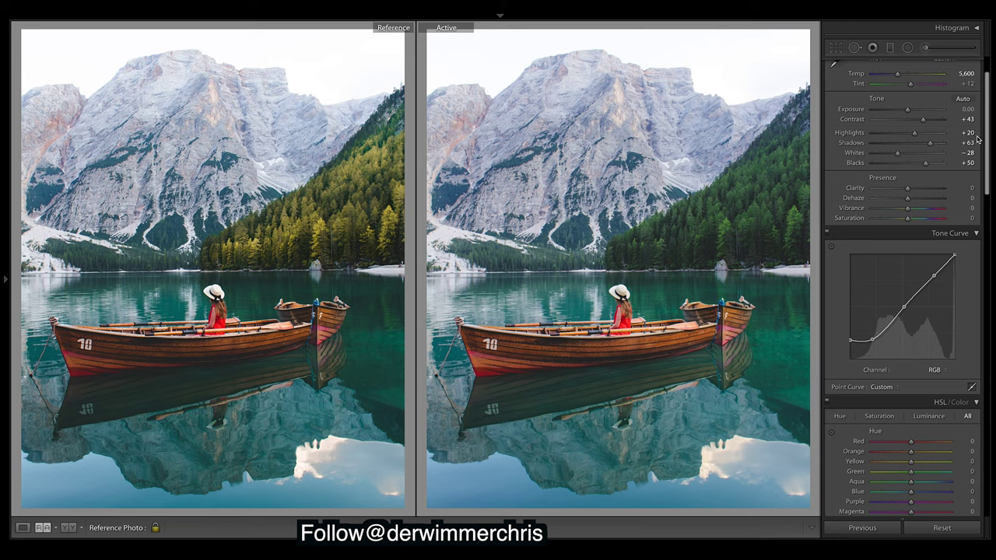
pyautogui.scroll(-1, 988, 132)
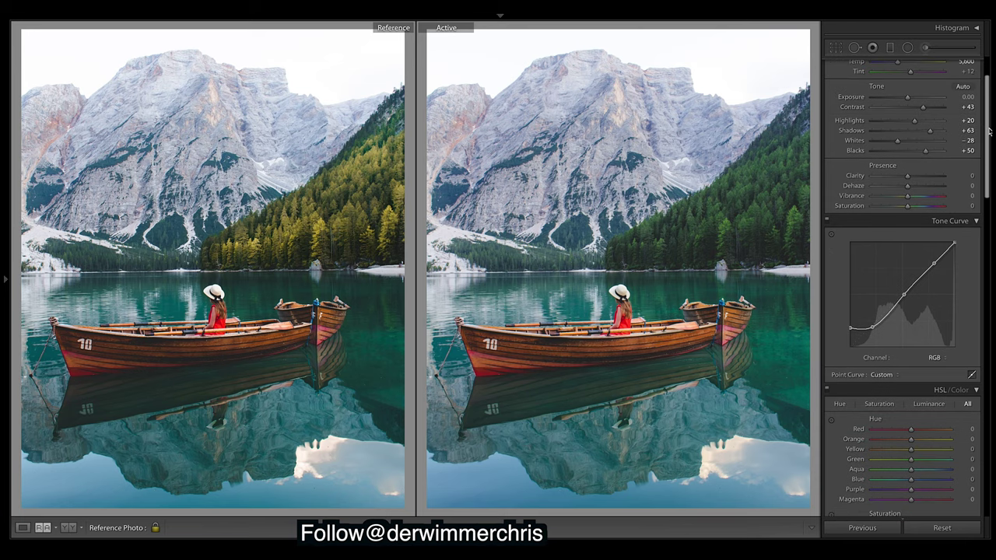
pyautogui.scroll(-6, 988, 132)
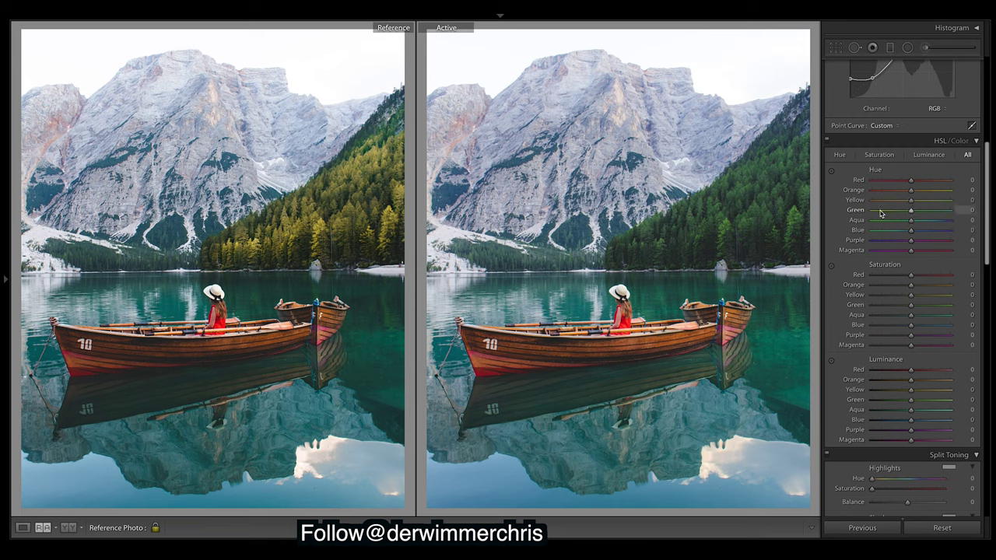
pyautogui.moveTo(911, 212); pyautogui.dragTo(739, 223)
pyautogui.moveTo(910, 203); pyautogui.dragTo(929, 204)
pyautogui.moveTo(950, 200); pyautogui.dragTo(898, 201)
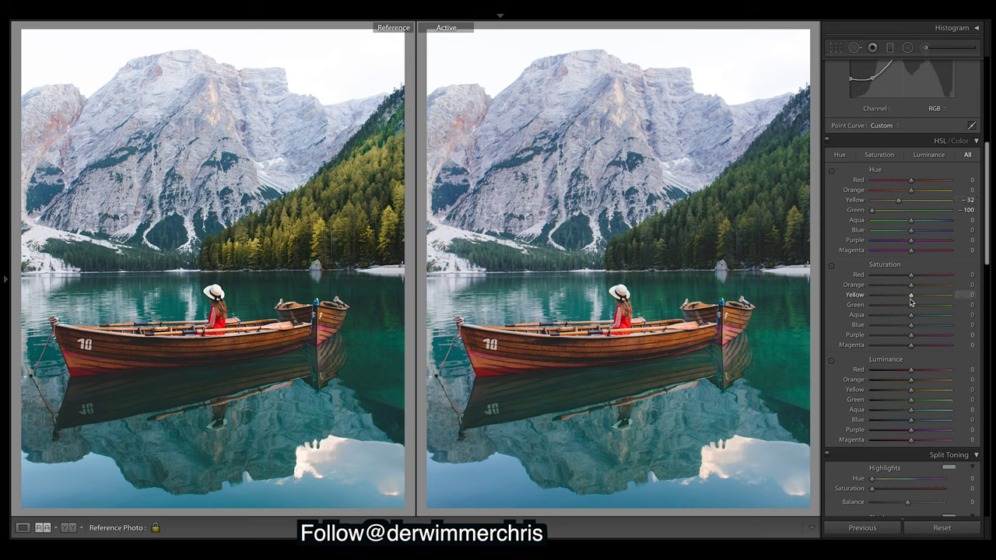
# Step: Set the HSL saturation of Yellow to +30, Red to +16 and Orange to +8
pyautogui.moveTo(910, 297); pyautogui.dragTo(872, 296)
pyautogui.moveTo(949, 295); pyautogui.dragTo(871, 295)
pyautogui.moveTo(949, 295); pyautogui.dragTo(922, 298)
pyautogui.moveTo(912, 280); pyautogui.dragTo(918, 280)
pyautogui.moveTo(911, 285)
pyautogui.mouseDown()
pyautogui.moveTo(950, 285)
pyautogui.moveTo(916, 287)
pyautogui.mouseUp()
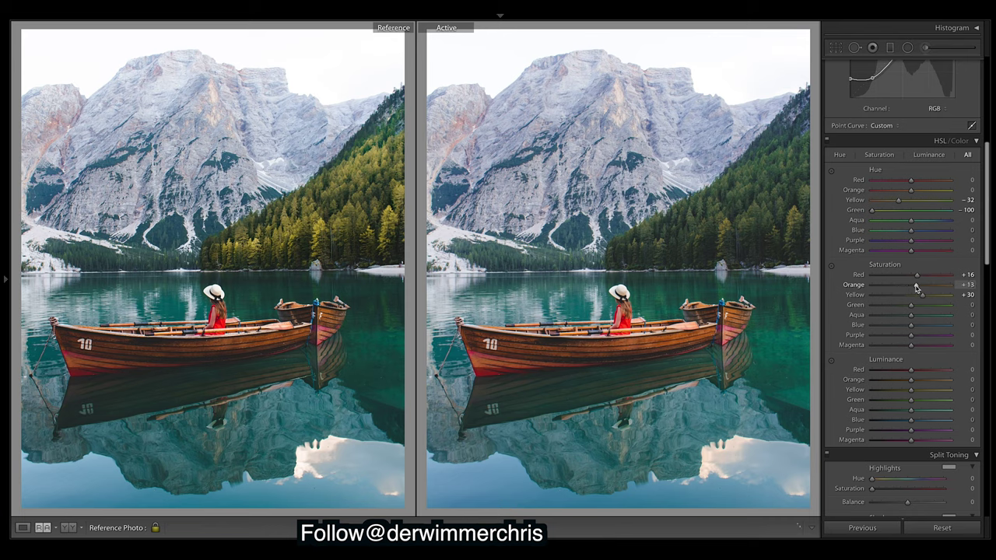
pyautogui.moveTo(916, 287); pyautogui.dragTo(913, 288)
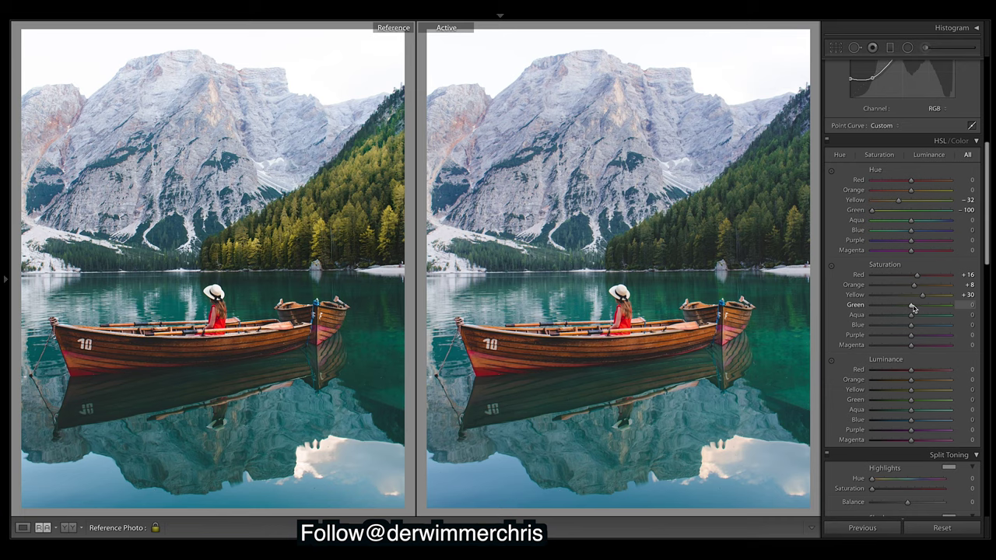
# Step: Set the HSL saturation of Green to +14, Aqua to +11 and Blue to +5, and the Blue hue to −6
pyautogui.moveTo(912, 309); pyautogui.dragTo(917, 309)
pyautogui.moveTo(914, 309); pyautogui.dragTo(916, 309)
pyautogui.moveTo(912, 319)
pyautogui.mouseDown()
pyautogui.moveTo(929, 322)
pyautogui.moveTo(903, 324)
pyautogui.moveTo(915, 328)
pyautogui.mouseUp()
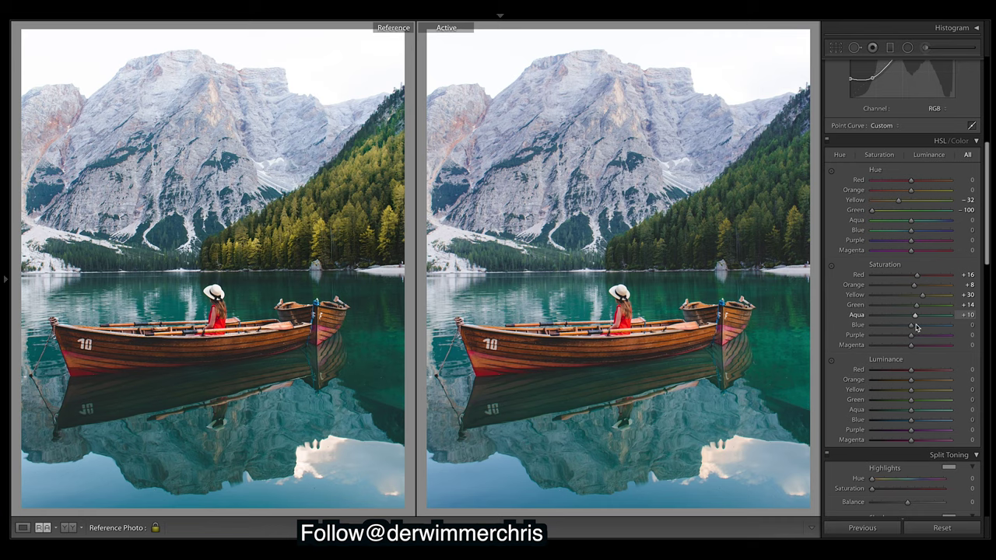
pyautogui.moveTo(912, 330); pyautogui.dragTo(913, 329)
pyautogui.moveTo(912, 231); pyautogui.dragTo(910, 237)
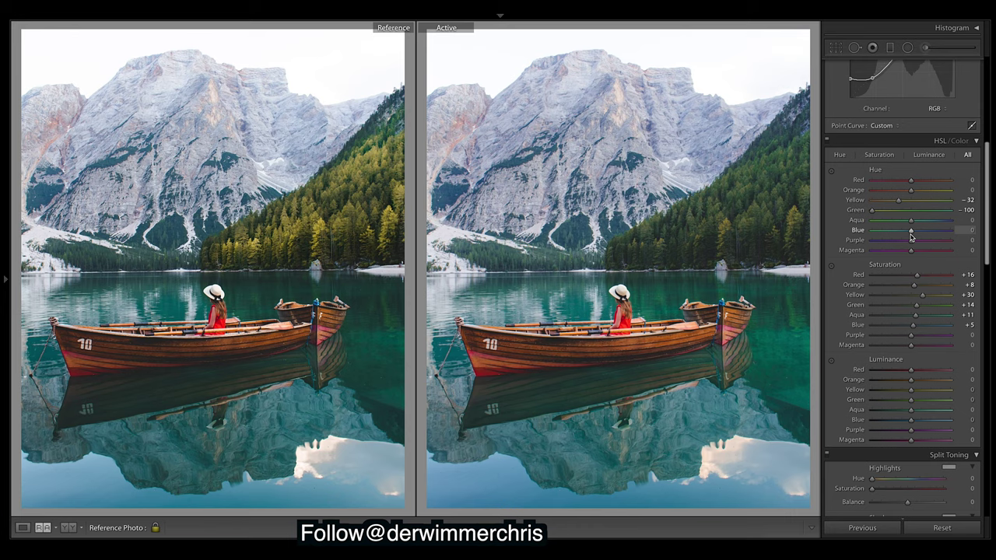
pyautogui.moveTo(911, 232); pyautogui.dragTo(910, 232)
# Step: Set the HSL luminance of Yellow to +100 and of Green to +52
pyautogui.moveTo(911, 389); pyautogui.dragTo(950, 389)
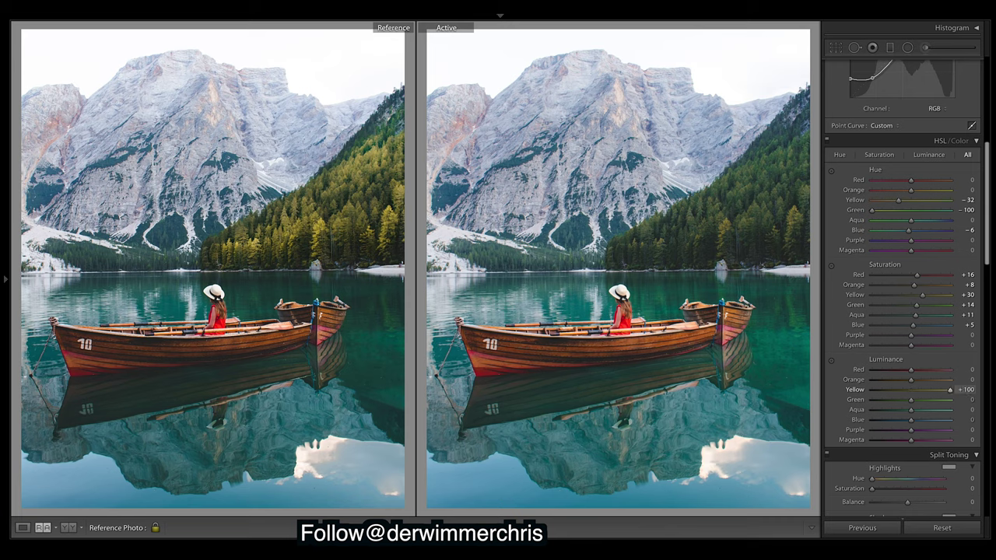
pyautogui.moveTo(950, 389)
pyautogui.mouseDown()
pyautogui.moveTo(874, 396)
pyautogui.moveTo(956, 398)
pyautogui.mouseUp()
pyautogui.moveTo(948, 393); pyautogui.dragTo(878, 390)
pyautogui.moveTo(871, 390); pyautogui.dragTo(950, 390)
pyautogui.moveTo(911, 400); pyautogui.dragTo(957, 400)
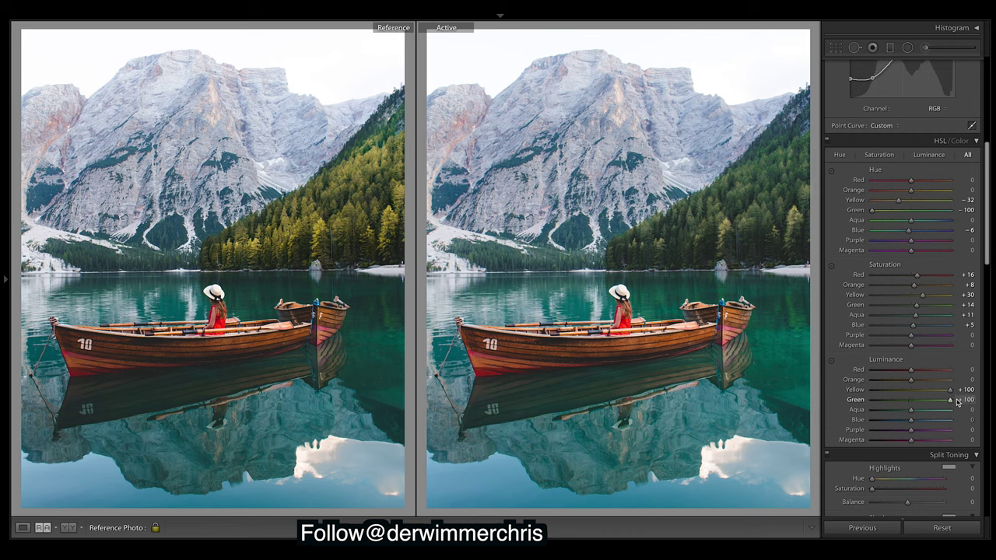
pyautogui.moveTo(950, 400); pyautogui.dragTo(932, 402)
pyautogui.moveTo(931, 400); pyautogui.dragTo(951, 400)
pyautogui.hotkey('ctrl', 'z')
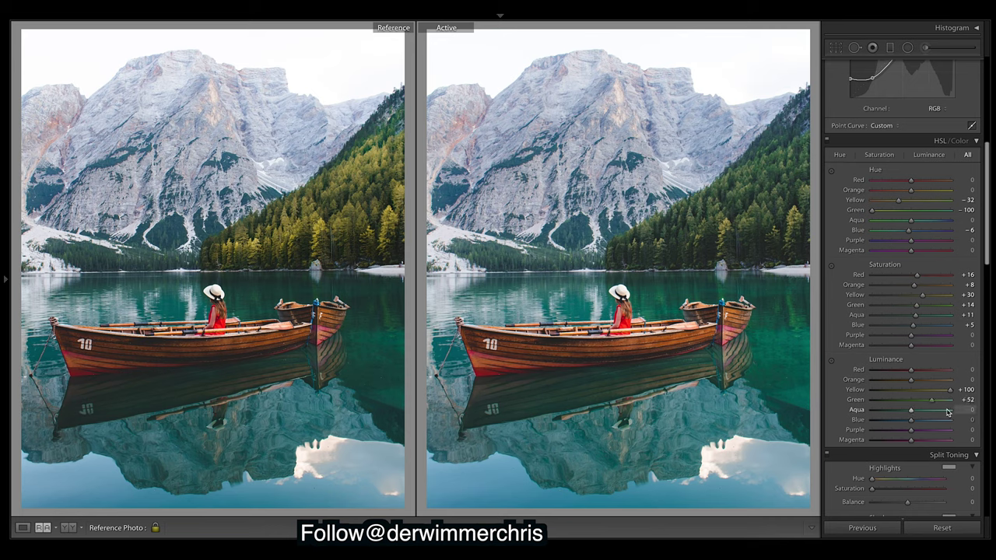
# Step: Brighten the blues by setting the Blue luminance to +41
pyautogui.moveTo(911, 420); pyautogui.dragTo(928, 423)
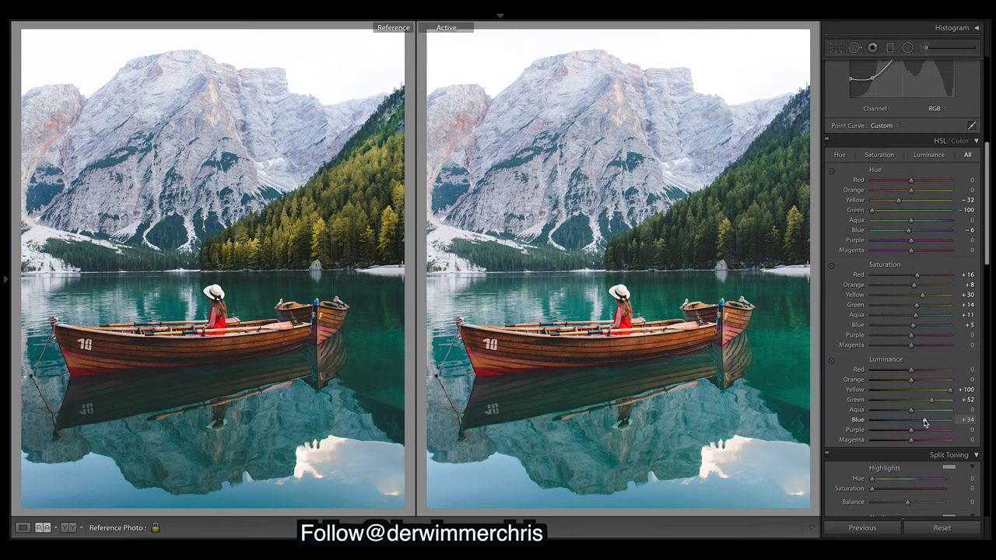
pyautogui.moveTo(926, 422); pyautogui.dragTo(926, 423)
pyautogui.moveTo(926, 422); pyautogui.dragTo(927, 422)
# Step: Set the photo's overall Shadows to +38
pyautogui.scroll(5, 990, 209)
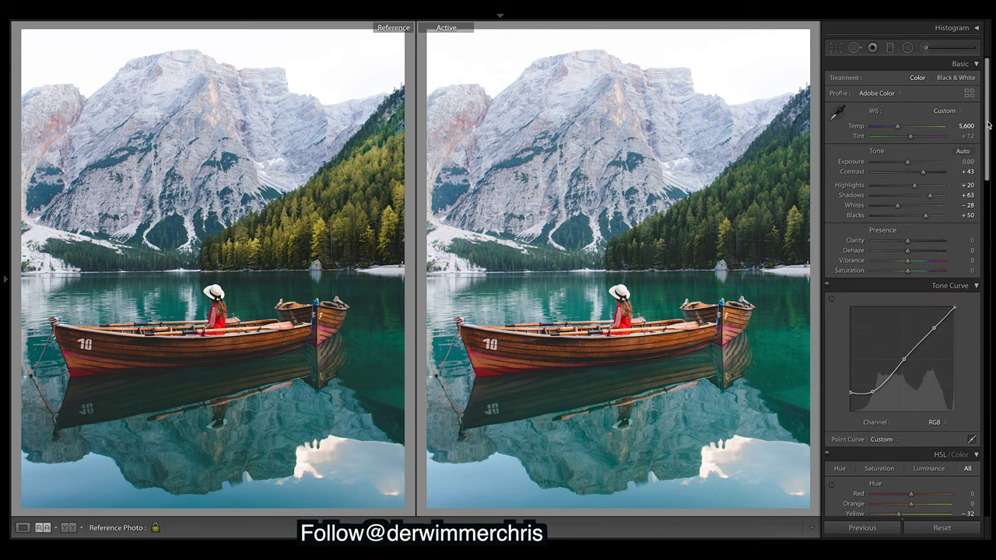
pyautogui.moveTo(931, 199); pyautogui.dragTo(925, 200)
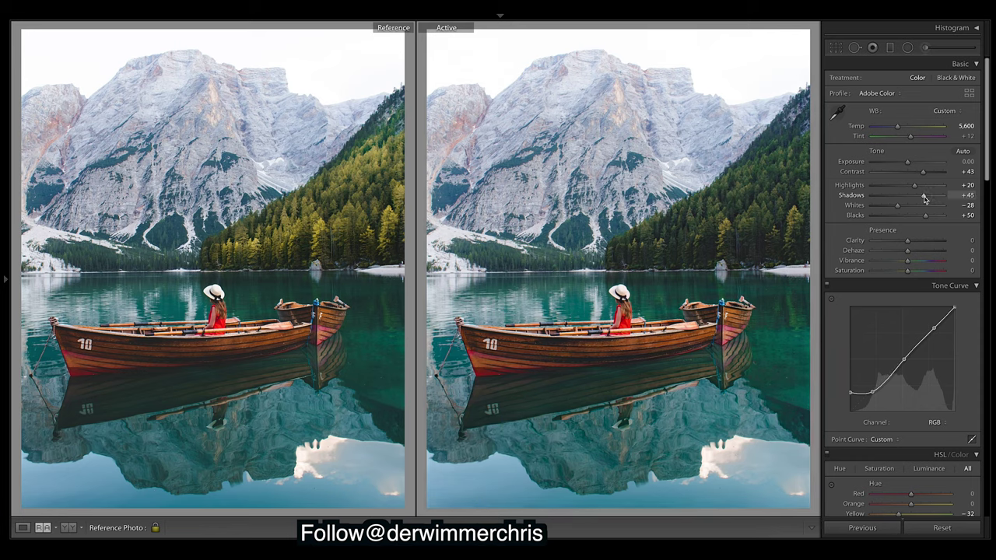
pyautogui.moveTo(924, 199); pyautogui.dragTo(924, 200)
pyautogui.moveTo(923, 200); pyautogui.dragTo(923, 200)
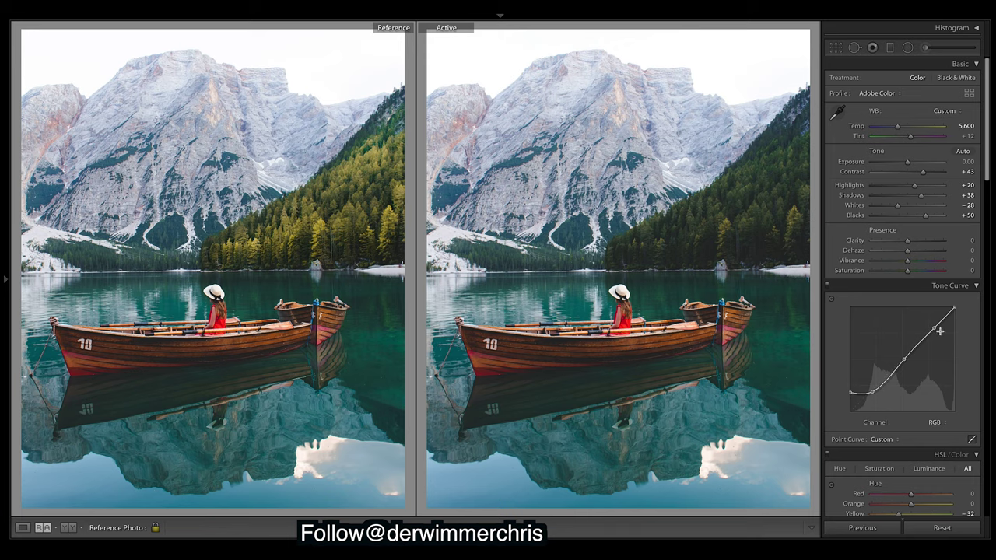
# Step: Select the existing Adjustment Brush mask on the forested hillside and check its coverage with the mask overlay
pyautogui.scroll(-5, 986, 170)
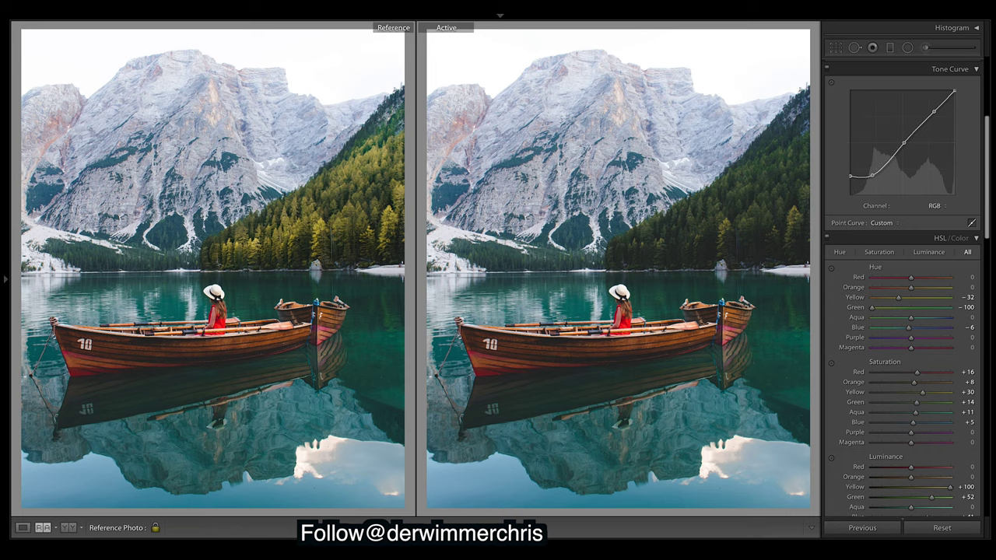
pyautogui.click(925, 47)
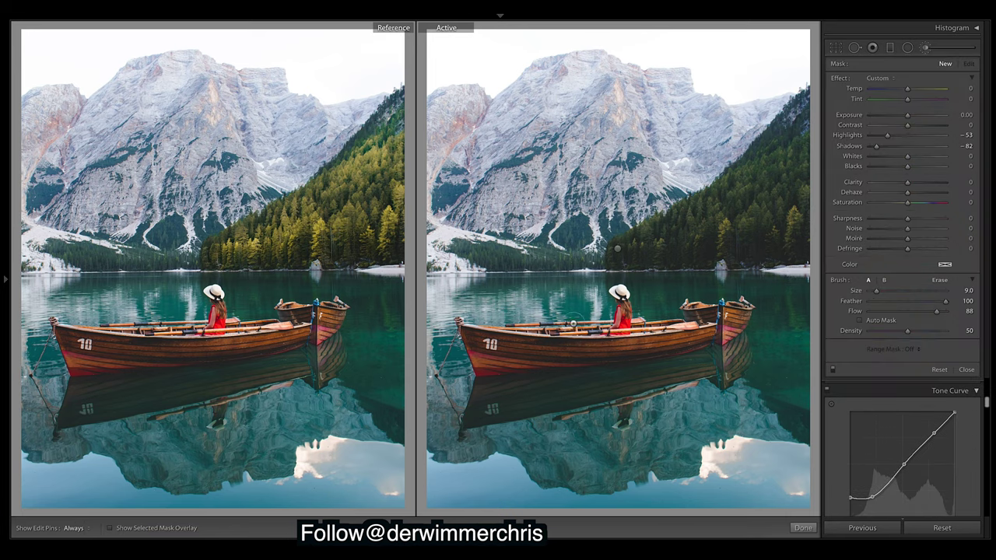
pyautogui.click(616, 249)
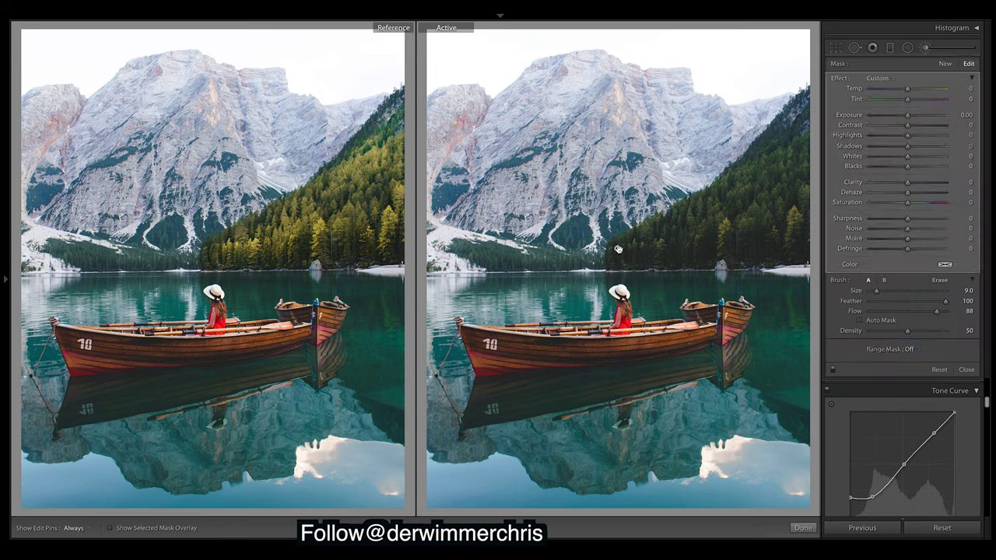
pyautogui.click(110, 529)
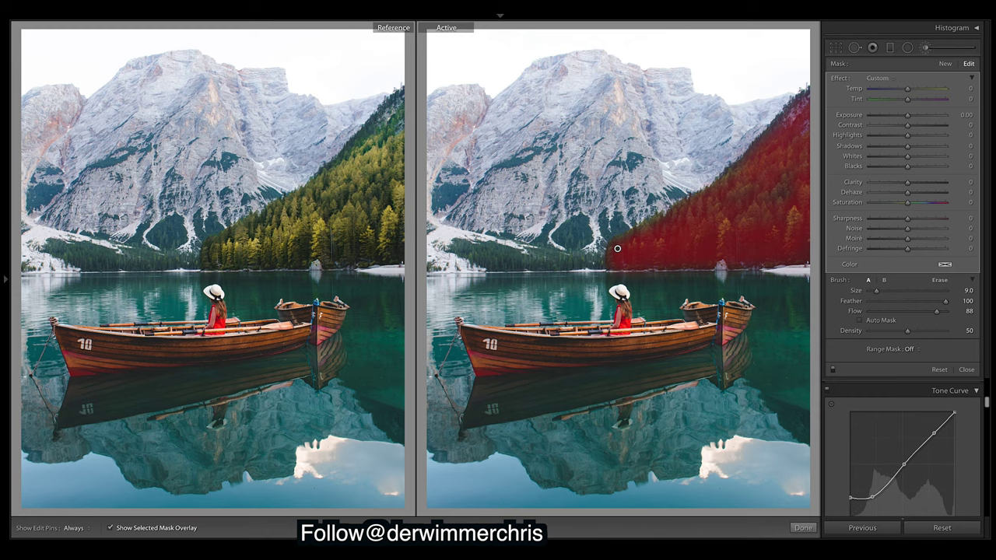
pyautogui.click(110, 528)
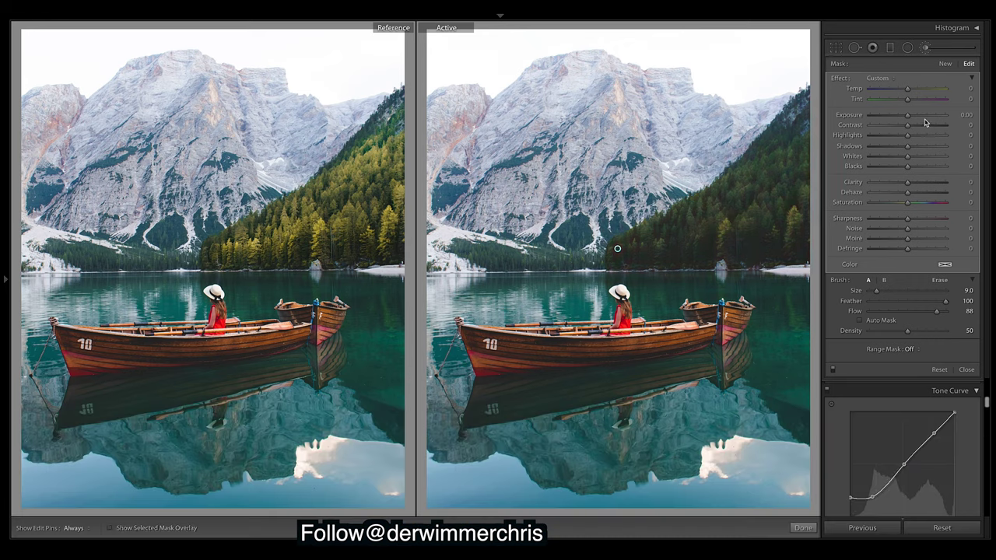
# Step: Set the hillside mask's Temp to 32, Tint to −50 and Exposure to 1.01
pyautogui.click(919, 90)
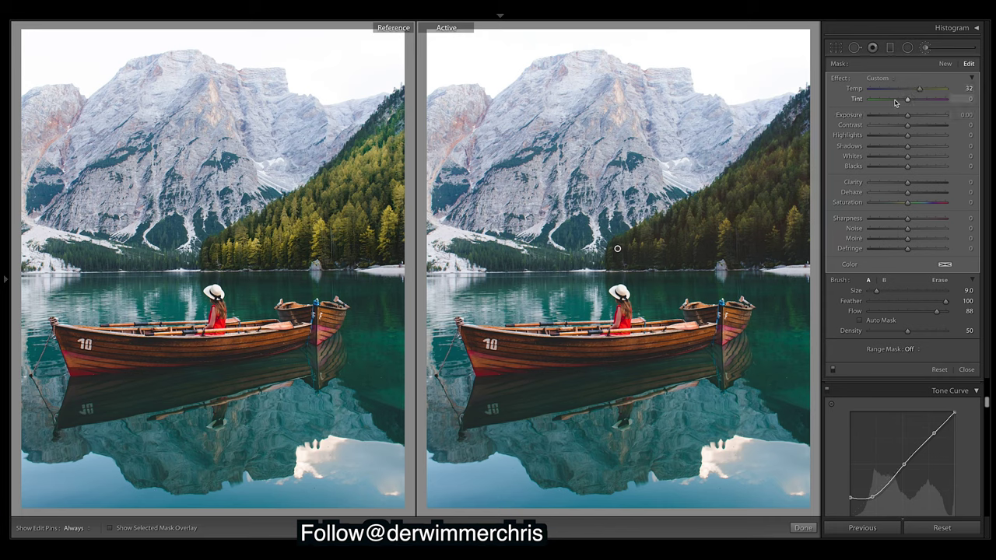
pyautogui.moveTo(889, 102); pyautogui.dragTo(917, 123)
pyautogui.click(912, 115)
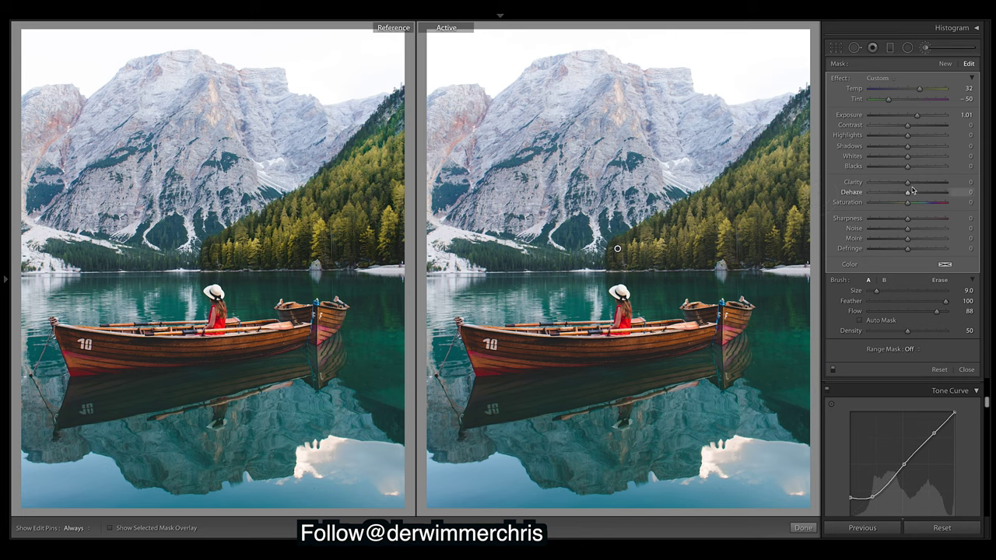
# Step: Set the hillside mask's Blacks to −34, Saturation to 33 and Shadows to 13, and finish the brush edit
pyautogui.moveTo(907, 165); pyautogui.dragTo(892, 169)
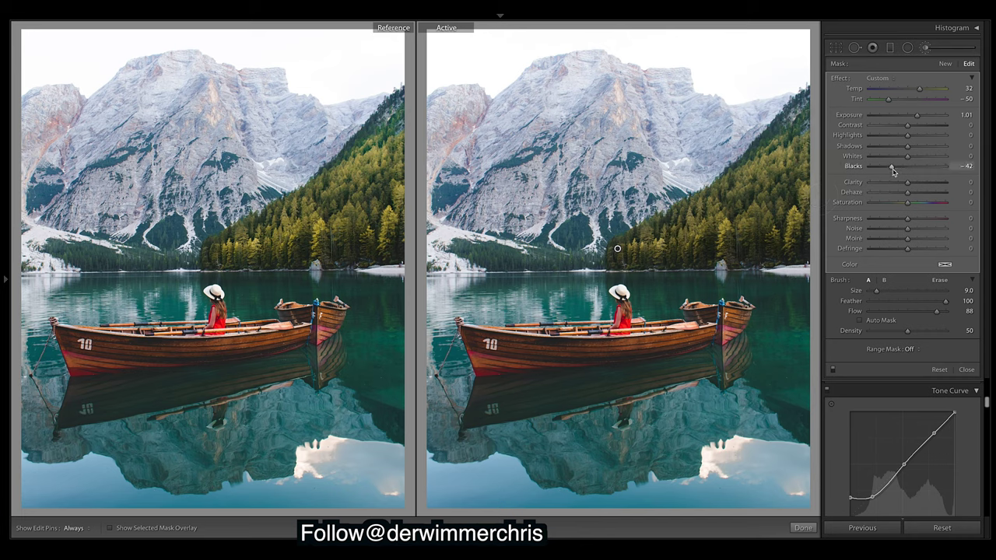
pyautogui.moveTo(892, 171); pyautogui.dragTo(897, 172)
pyautogui.moveTo(897, 172); pyautogui.dragTo(895, 173)
pyautogui.moveTo(919, 204)
pyautogui.mouseDown()
pyautogui.moveTo(902, 207)
pyautogui.moveTo(939, 209)
pyautogui.moveTo(921, 211)
pyautogui.mouseUp()
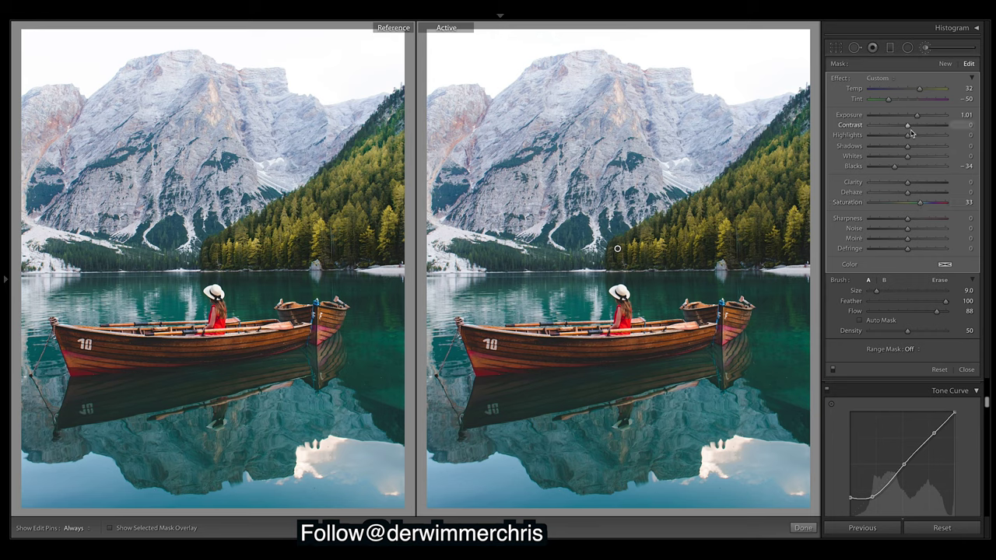
pyautogui.moveTo(915, 151)
pyautogui.mouseDown()
pyautogui.moveTo(925, 153)
pyautogui.moveTo(916, 153)
pyautogui.mouseUp()
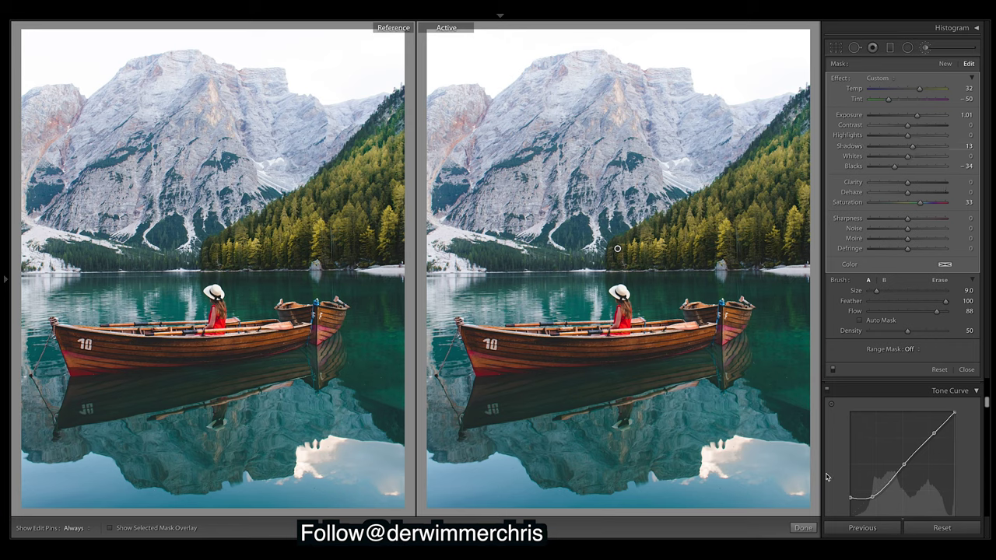
pyautogui.click(803, 528)
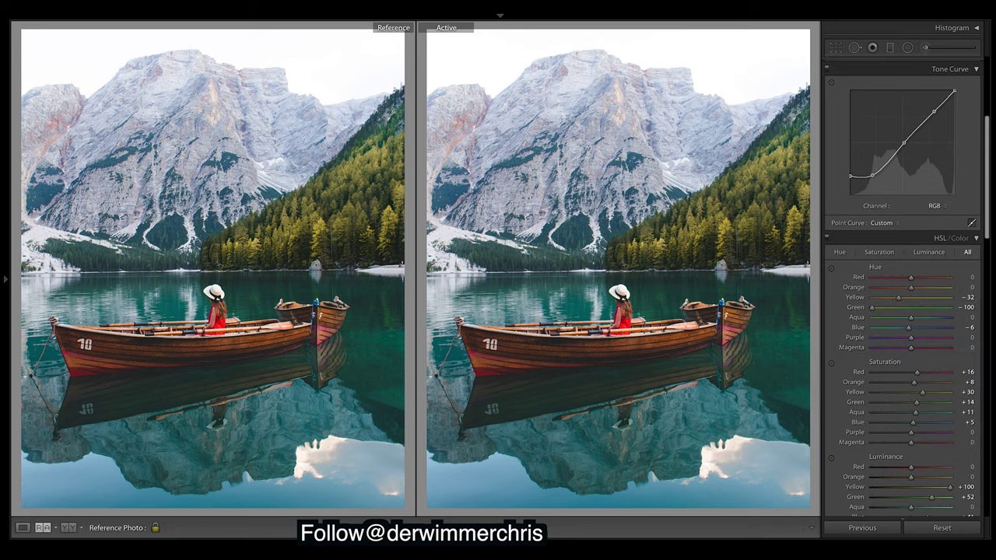
pyautogui.moveTo(990, 165); pyautogui.dragTo(989, 276)
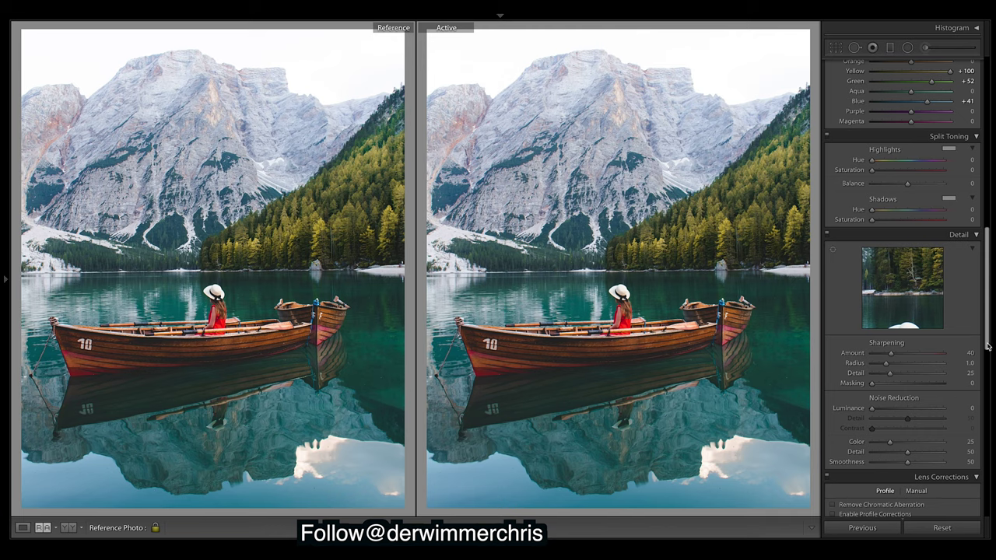
pyautogui.moveTo(991, 350); pyautogui.dragTo(989, 514)
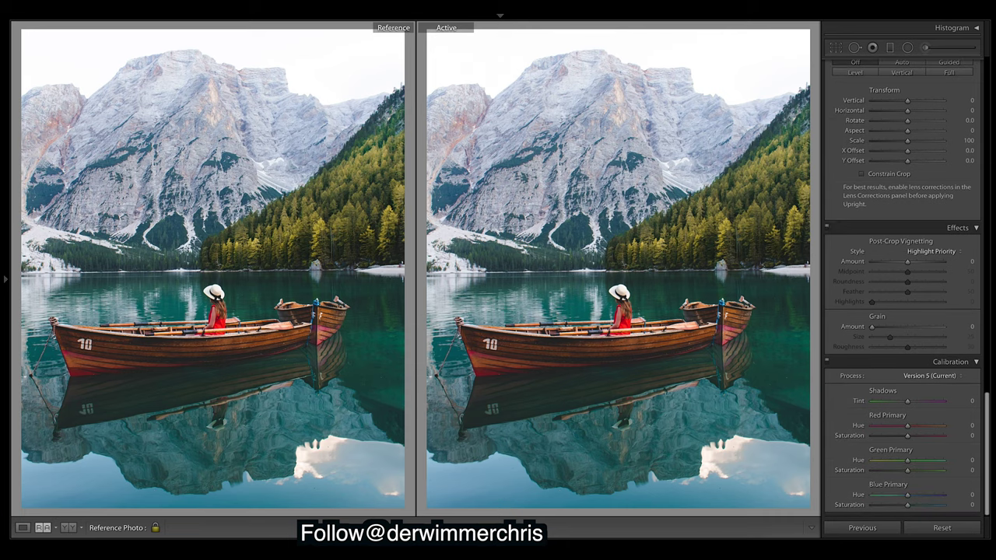
pyautogui.scroll(3, 903, 288)
pyautogui.scroll(10, 902, 287)
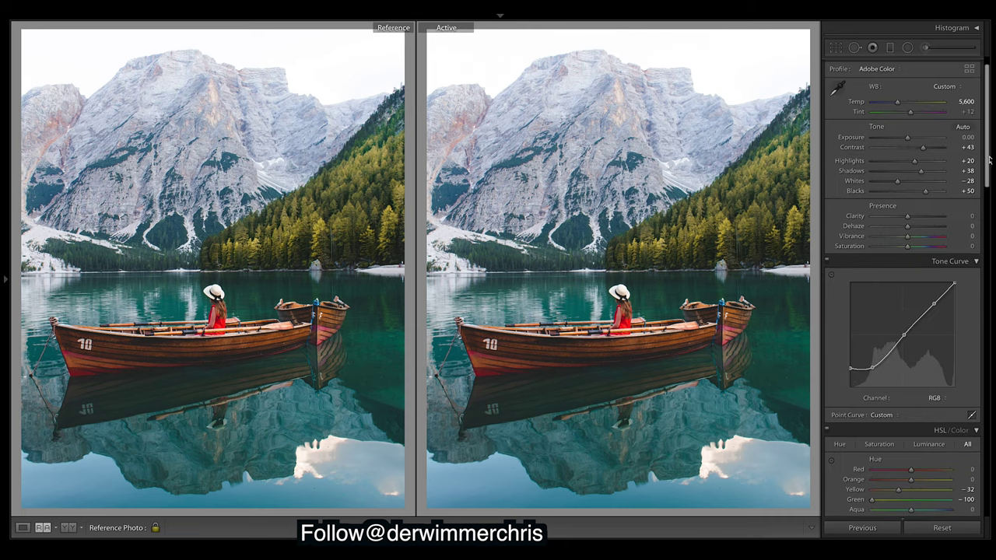